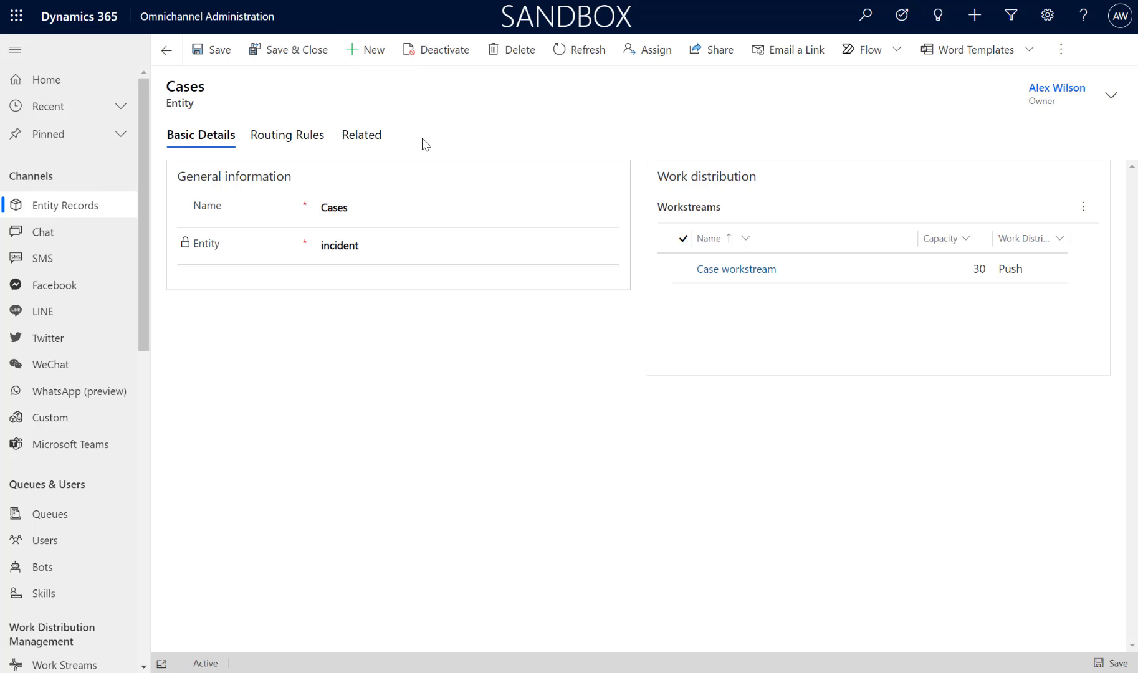
Step: Start a new routing rule set from the Cases entity record's routing rules and name it High Priority Cases
left_click(750, 281)
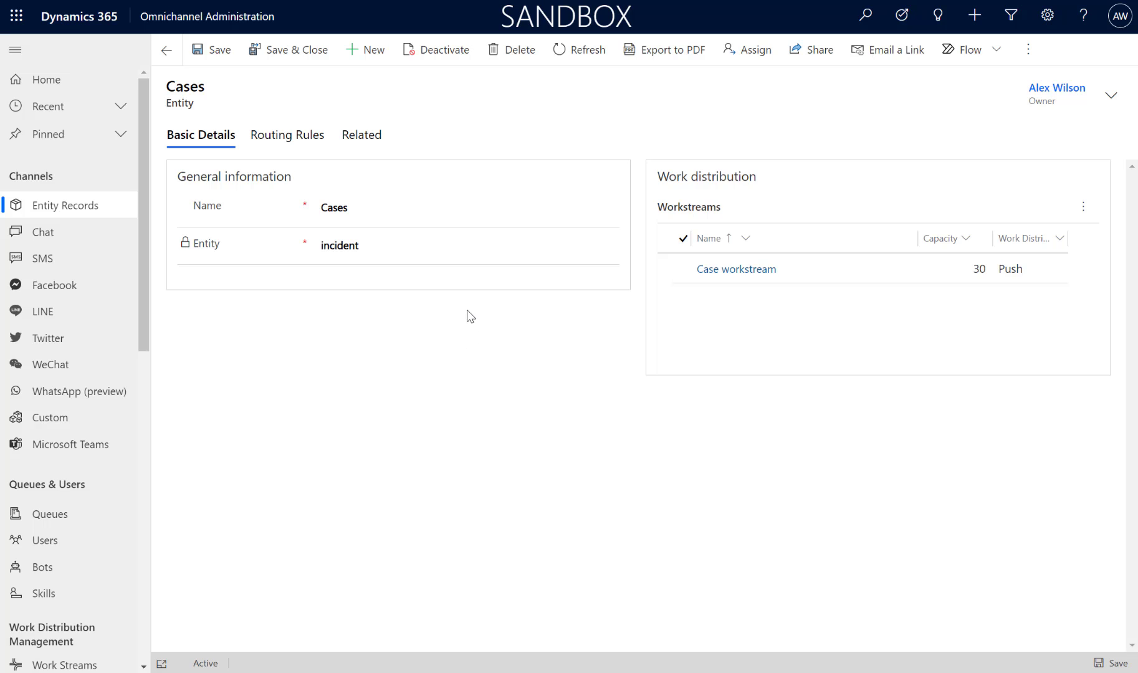
left_click(313, 138)
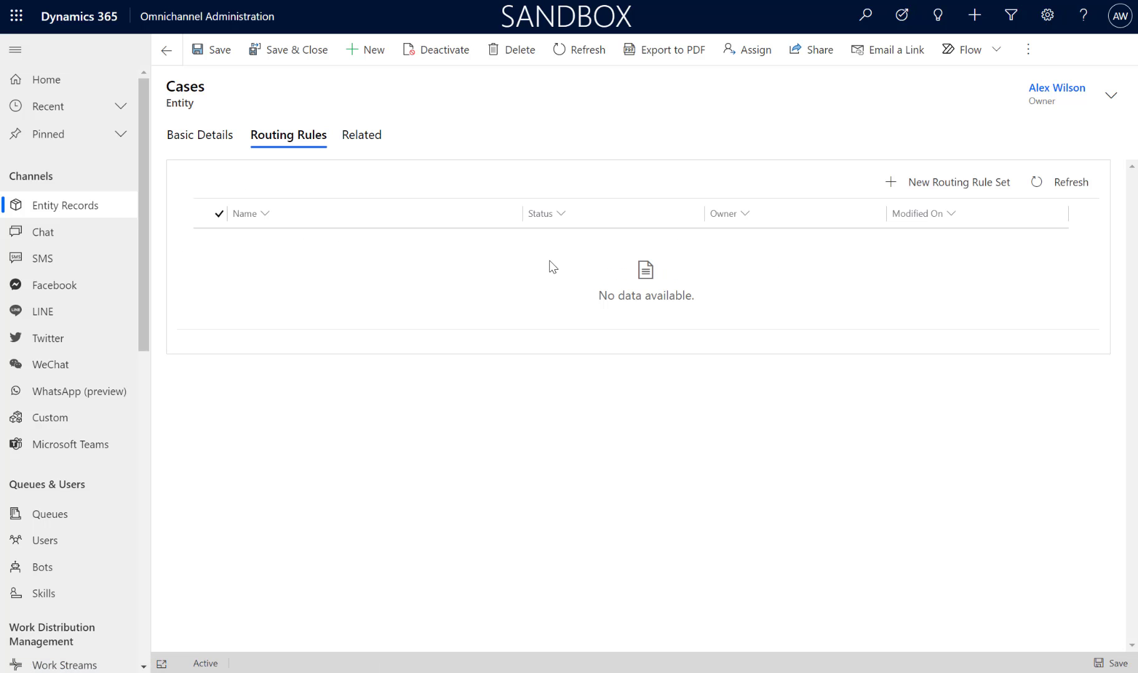
left_click(956, 189)
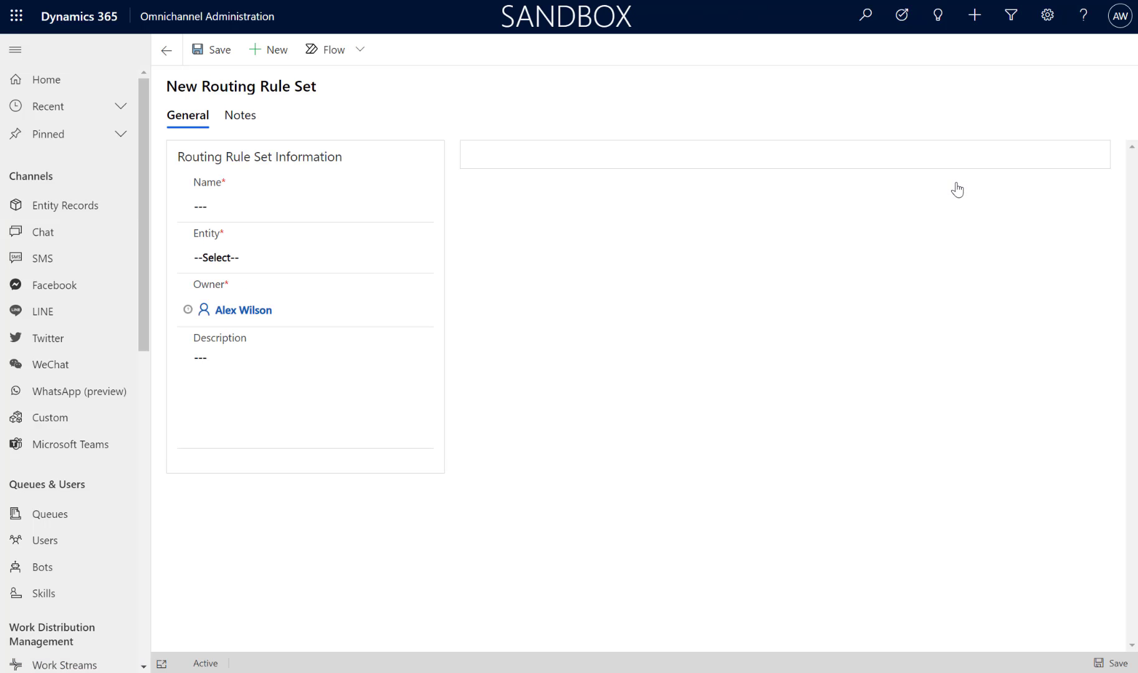
left_click(389, 208)
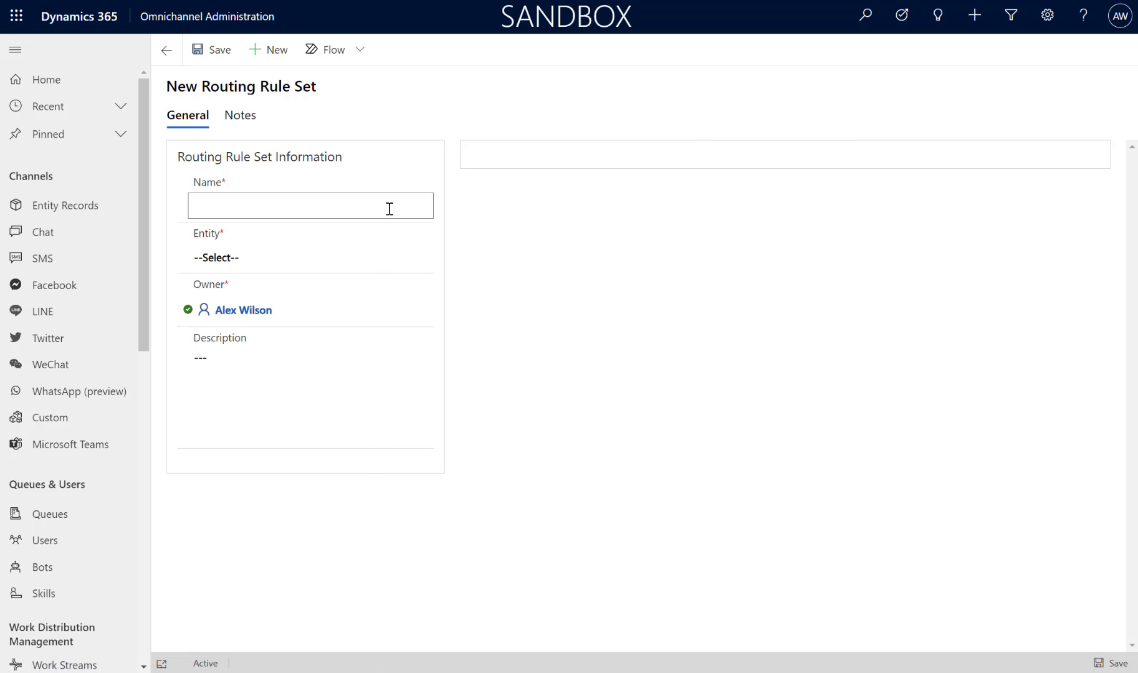
type("High")
type(" Pric")
type("rity Ru")
key("BackSpace")
key("BackSpace")
type("Cases")
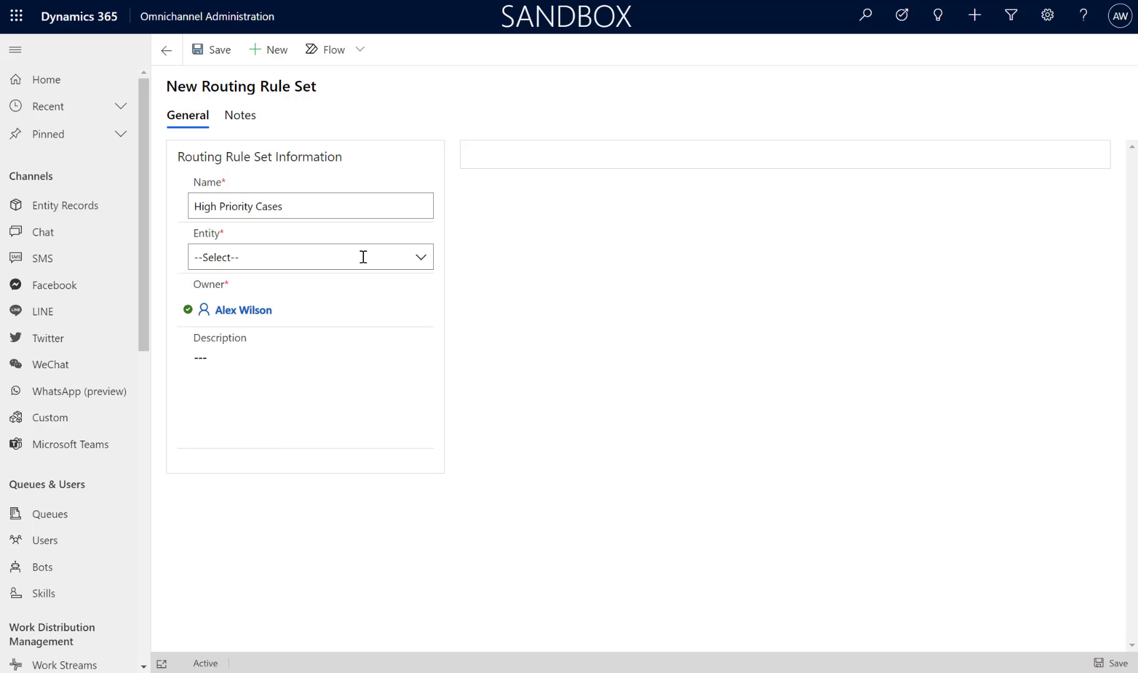
key("Tab")
Step: Set the routing rule set's entity to Case and save the record
left_click(427, 256)
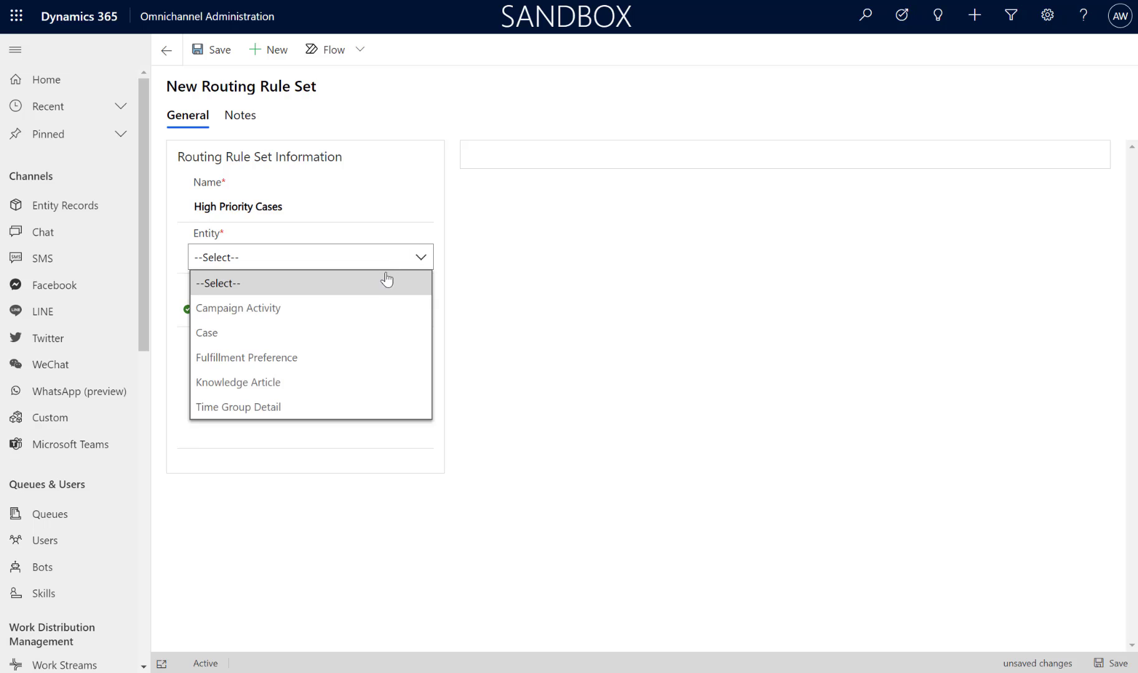
left_click(331, 333)
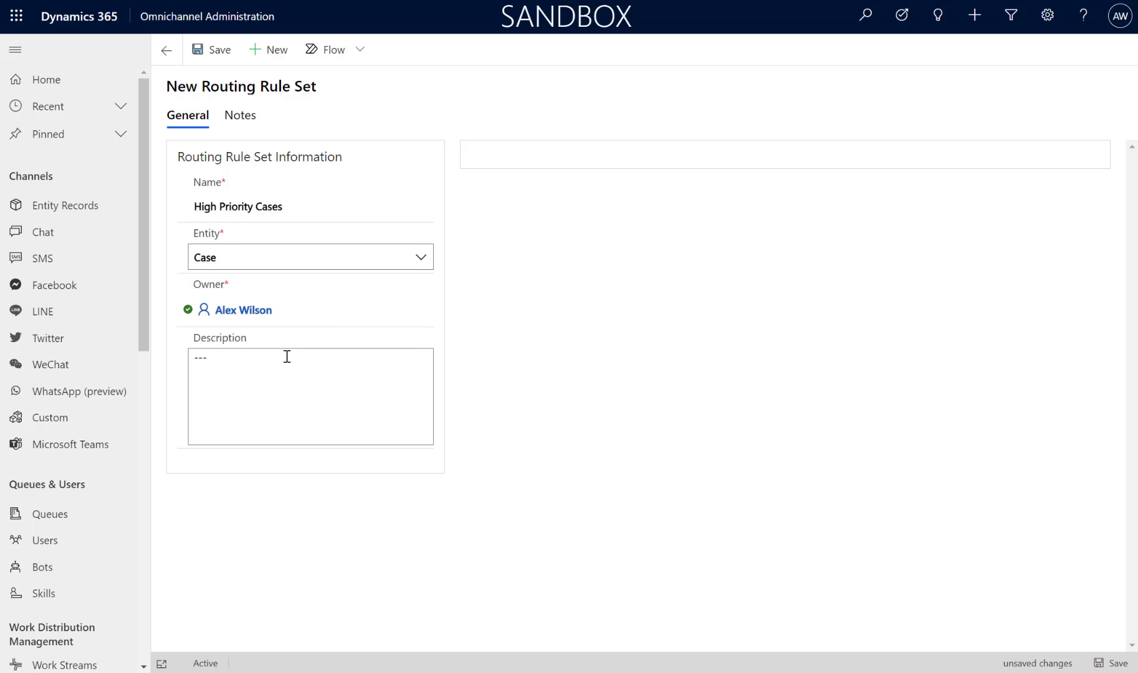
left_click(213, 62)
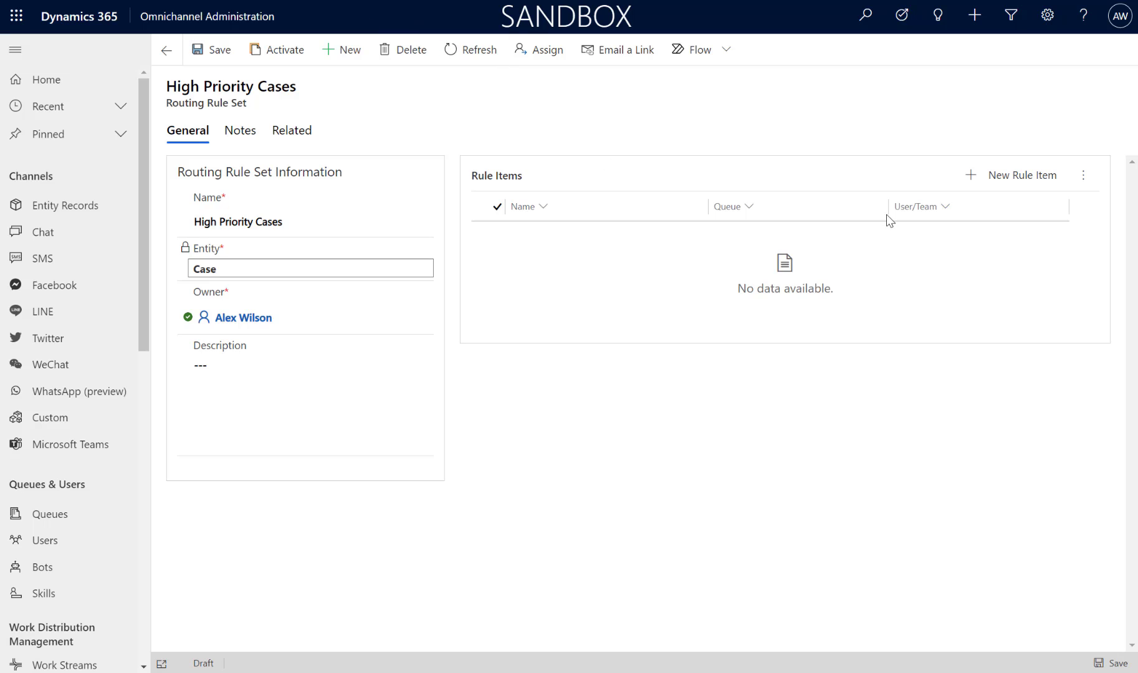
Step: Add a new rule item to the rule set and name it High Priority Case Rule
left_click(991, 183)
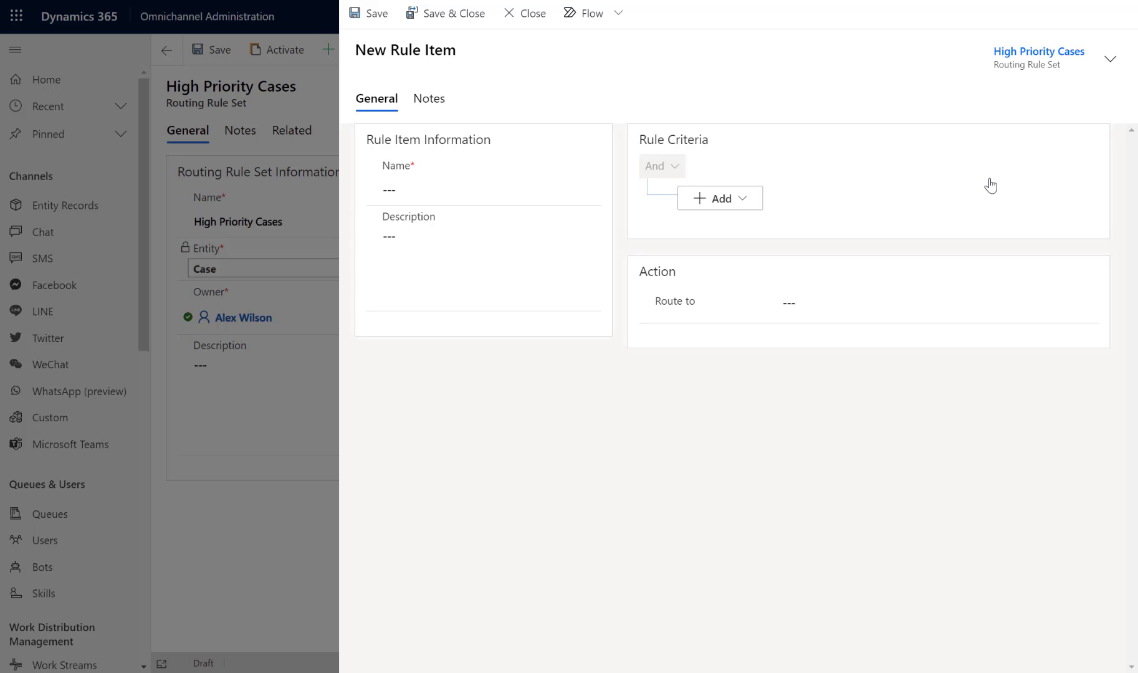
left_click(518, 189)
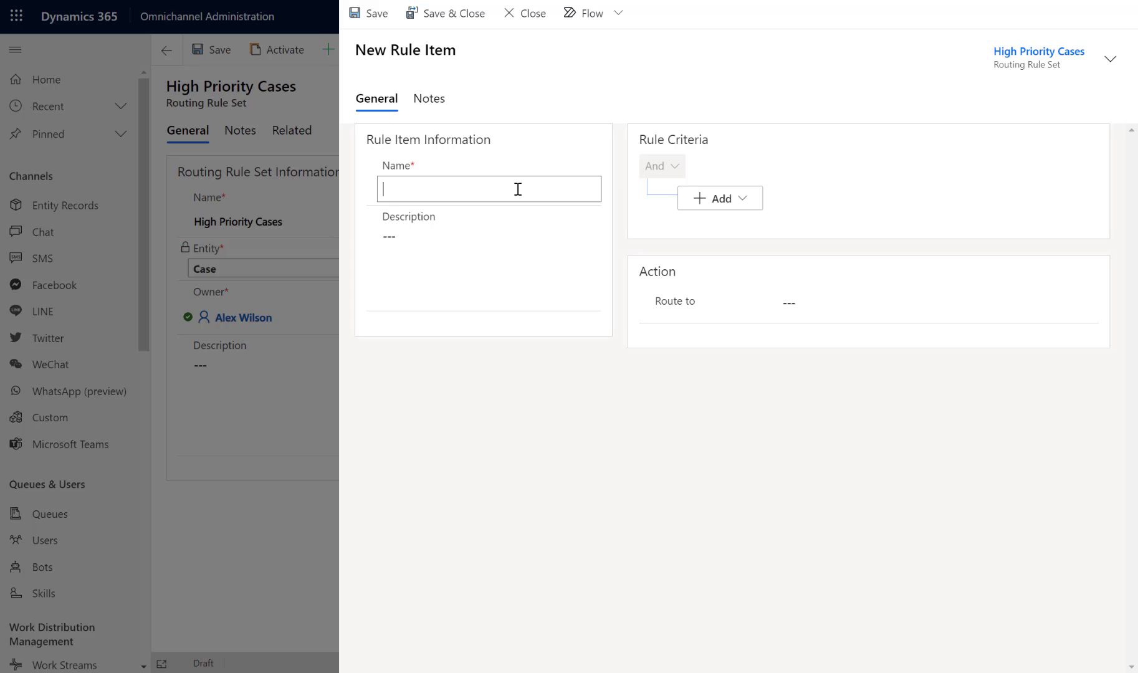
type("High Priority Case Rule")
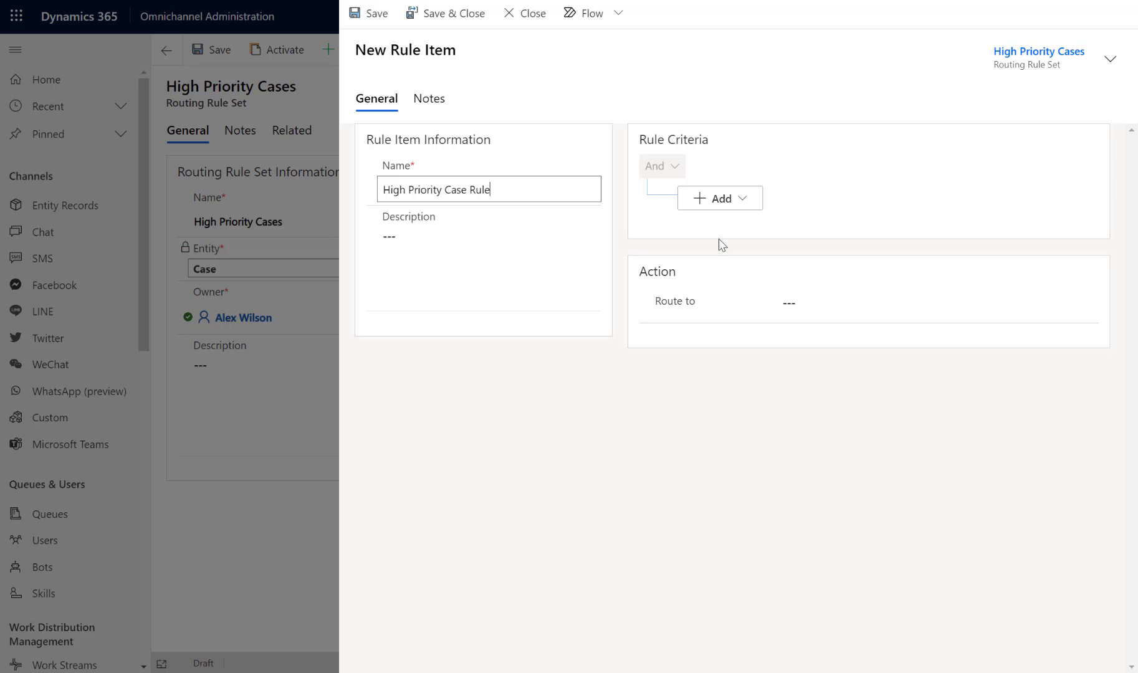
Step: Add a rule criteria row with the condition Priority Equals High
left_click(721, 206)
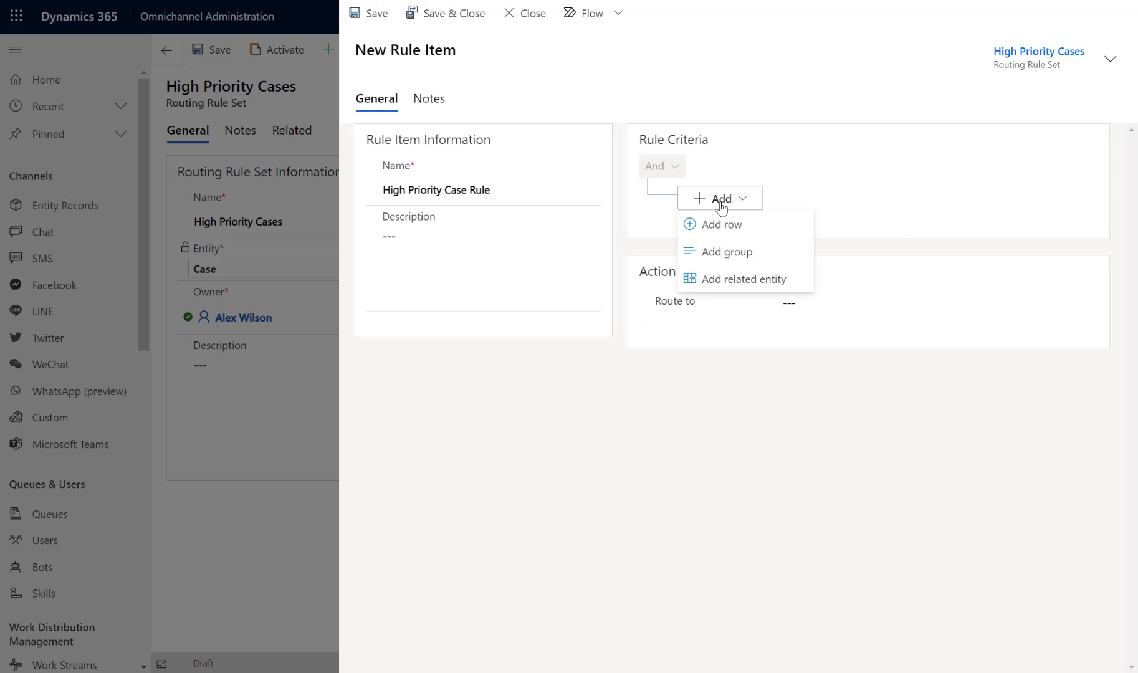
left_click(724, 224)
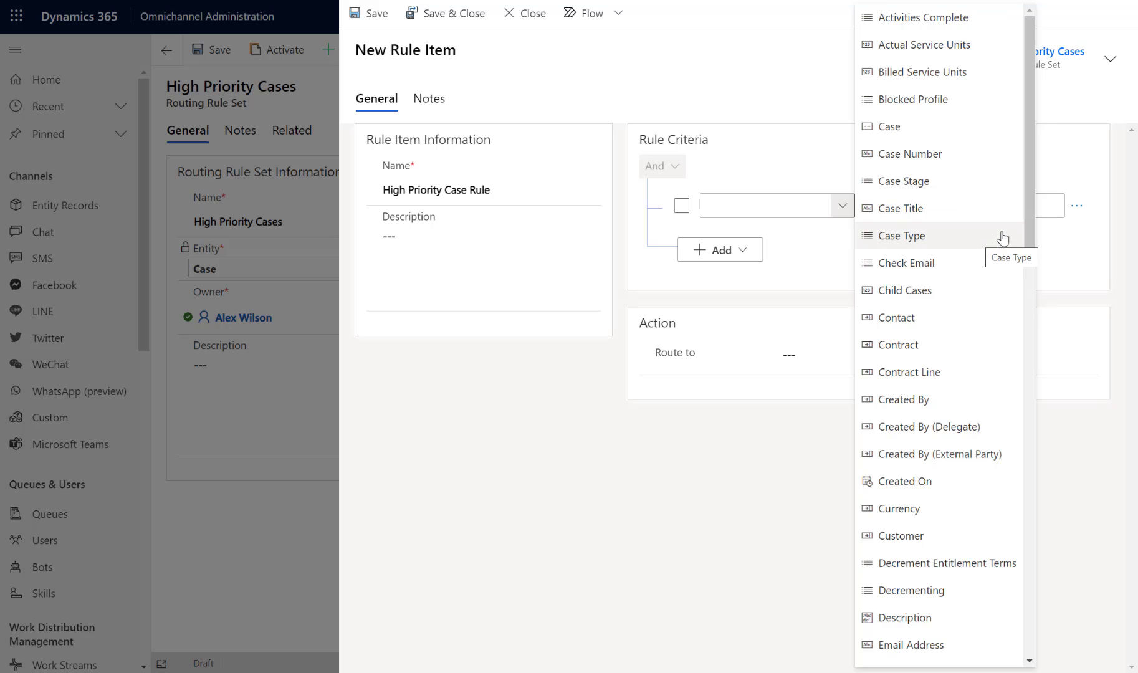
left_click_drag(1029, 225, 1054, 529)
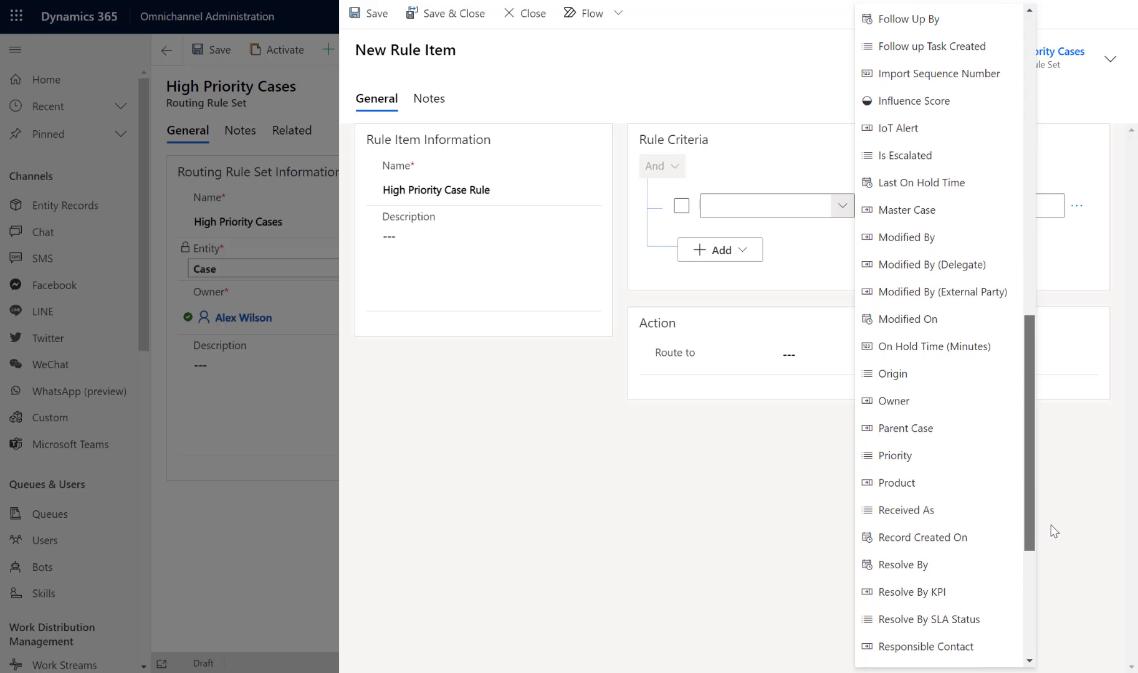
left_click(932, 464)
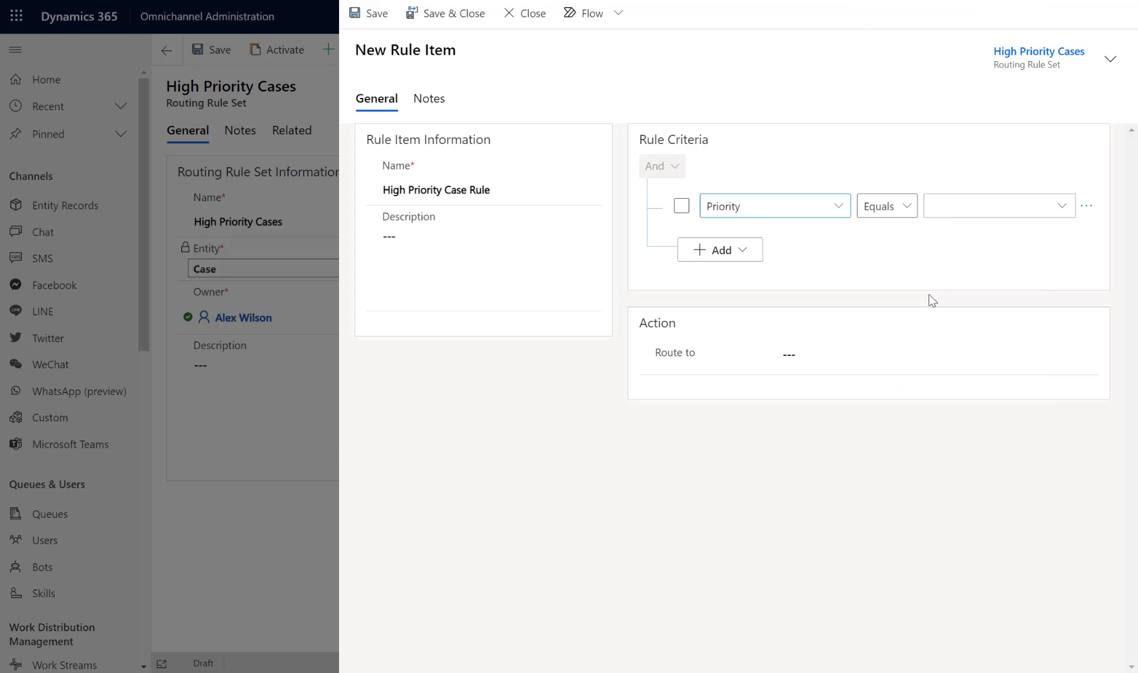
left_click(1064, 212)
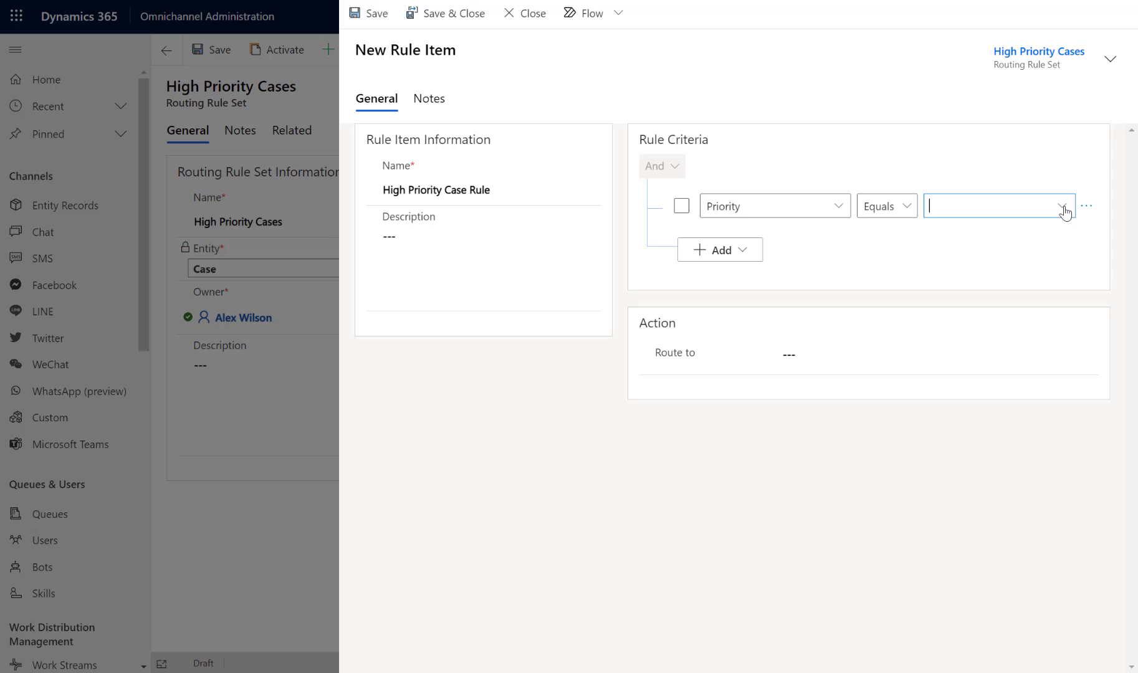
left_click(1032, 239)
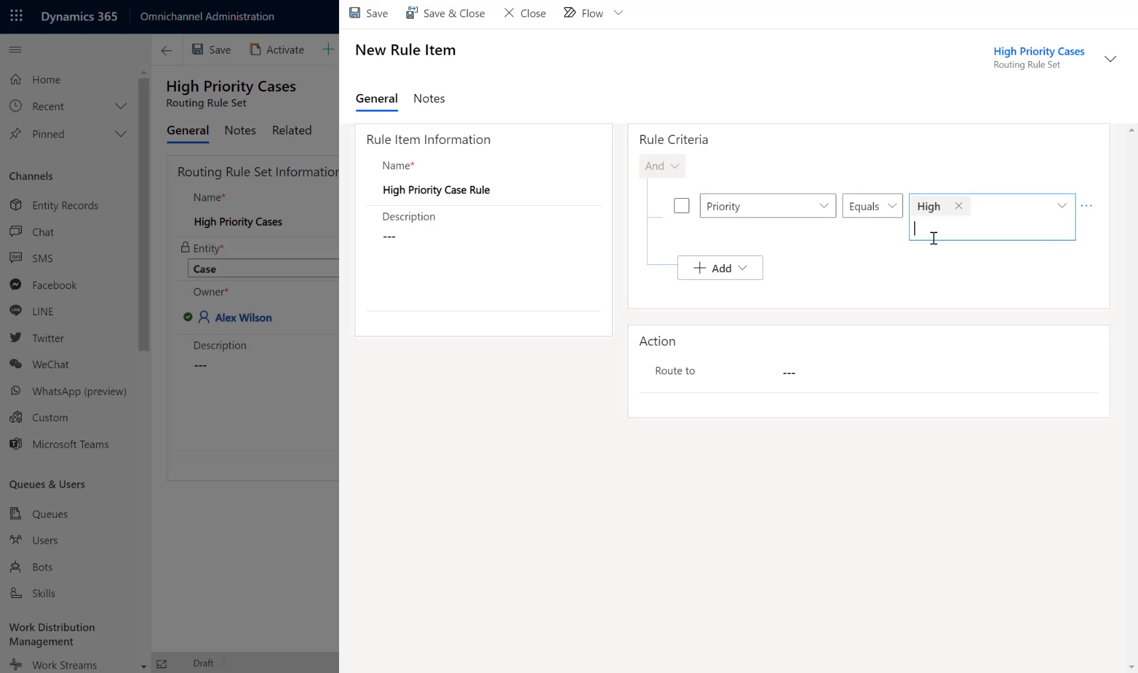
left_click(813, 275)
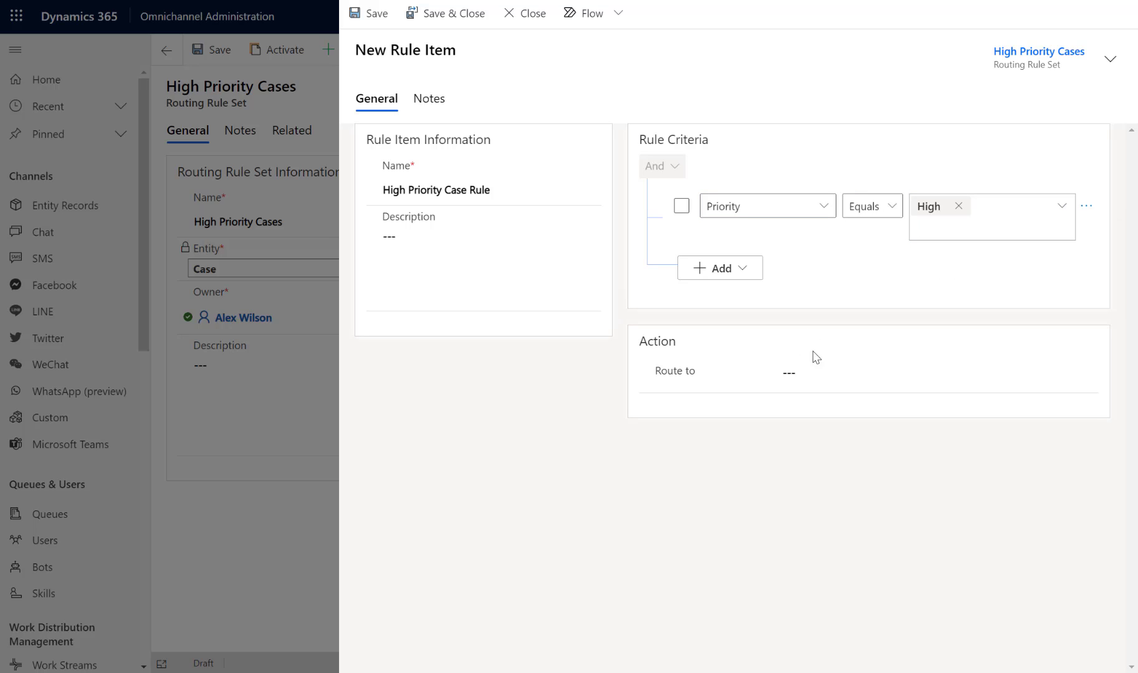
Step: Set the rule item's action to route to a queue and choose Default entity queue
left_click(817, 373)
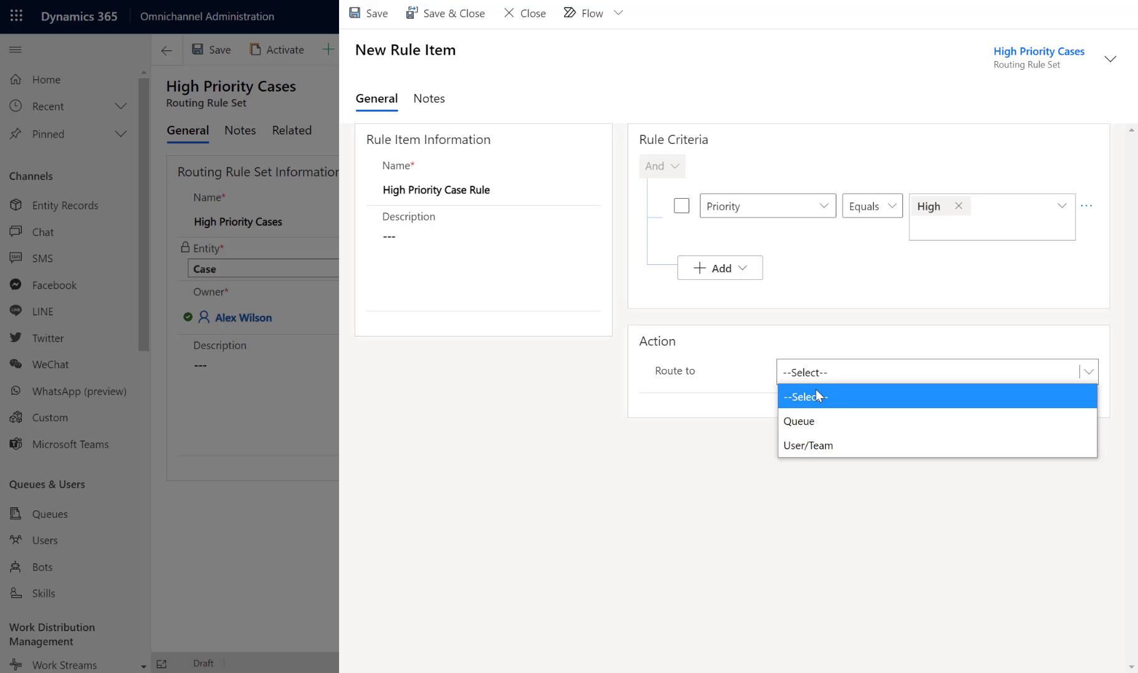
left_click(820, 419)
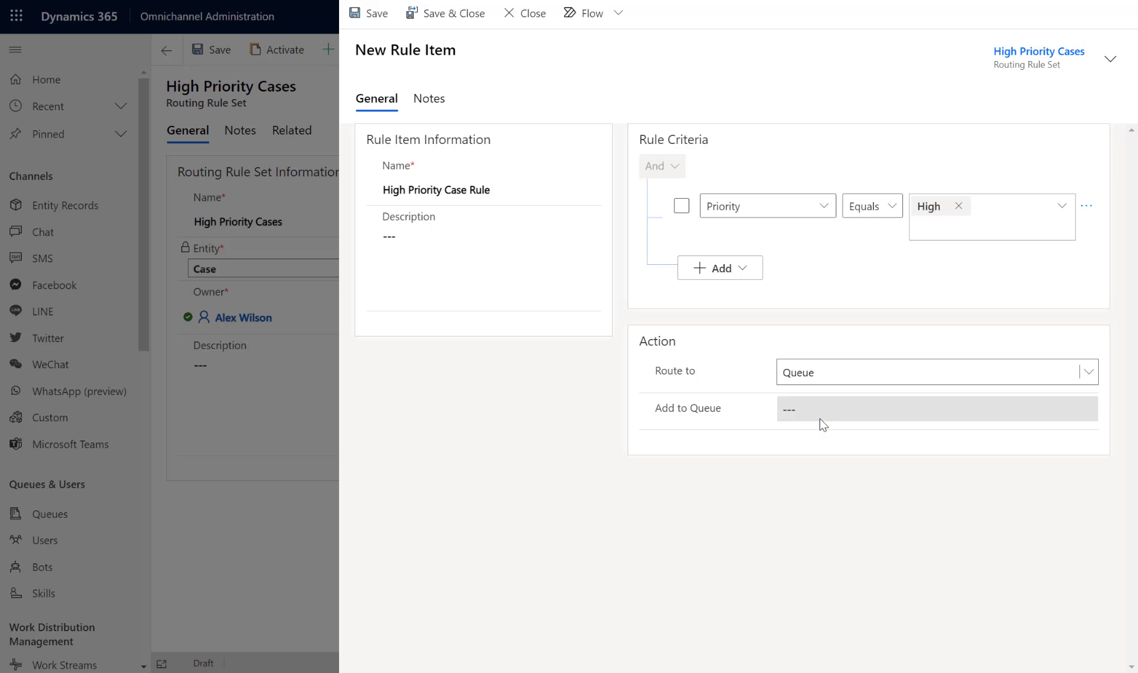
left_click(850, 412)
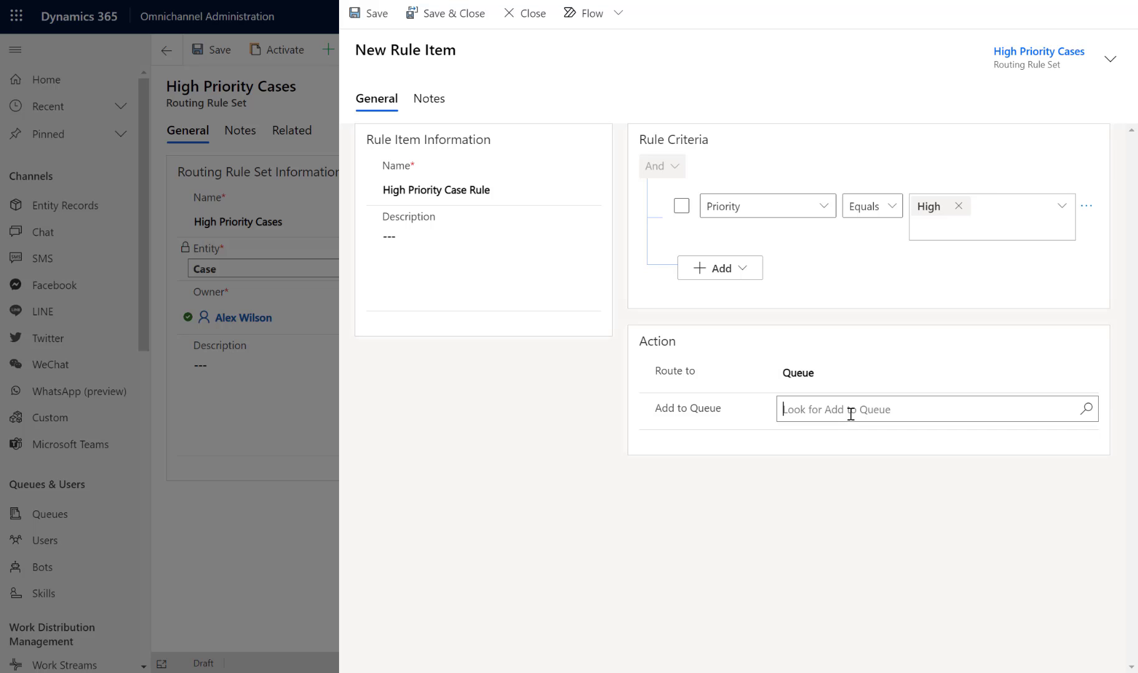
left_click(1087, 410)
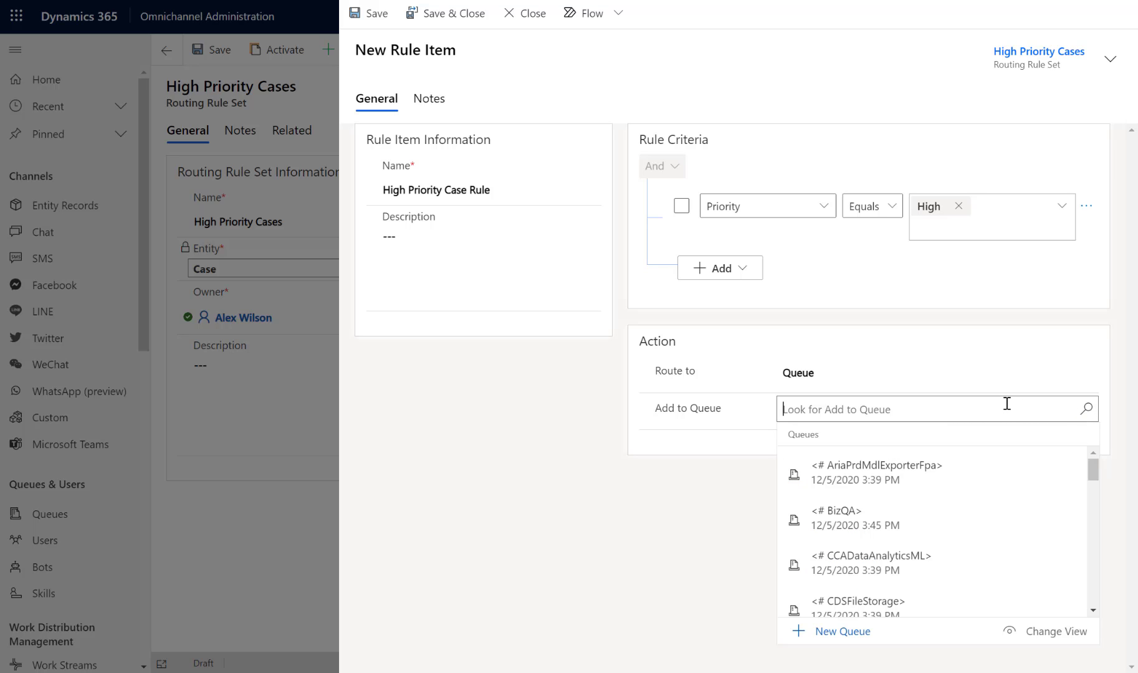
type("def")
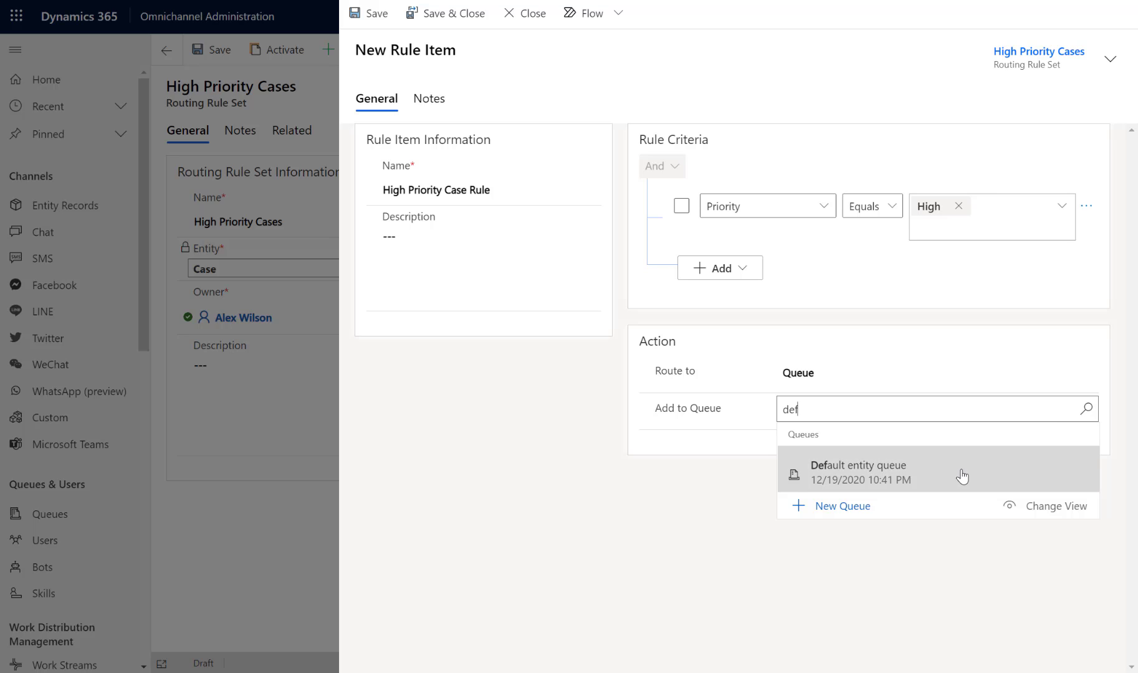
left_click(963, 477)
left_click(808, 486)
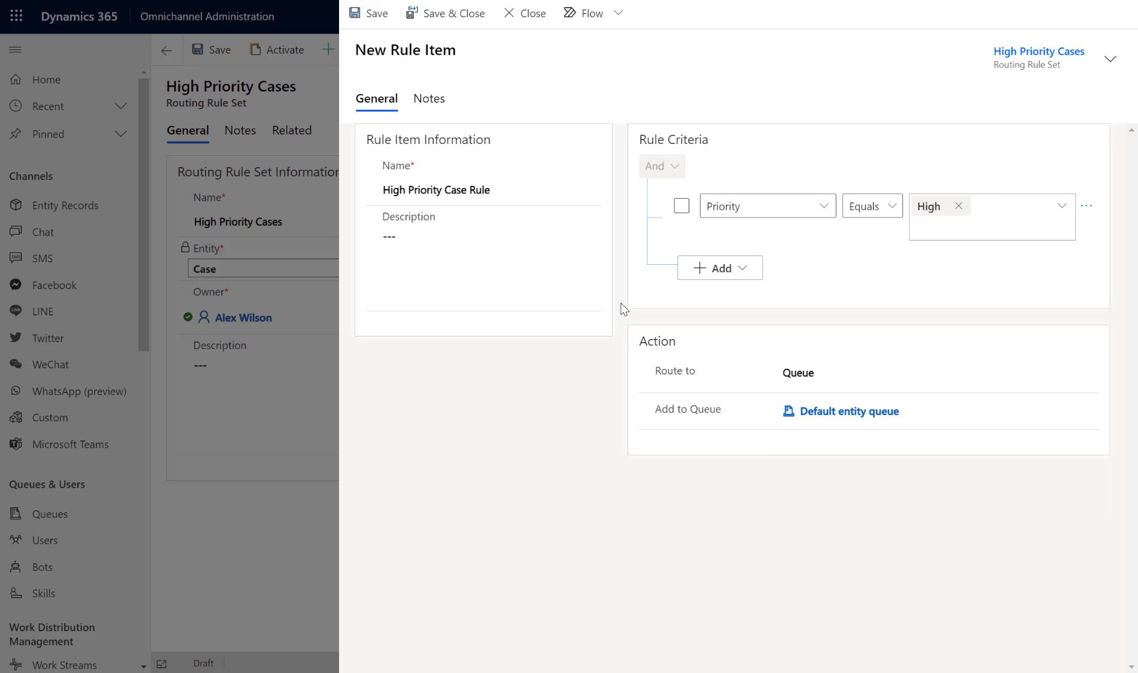
Step: Save and close the rule item, and activate the High Priority Cases routing rule set
left_click(439, 22)
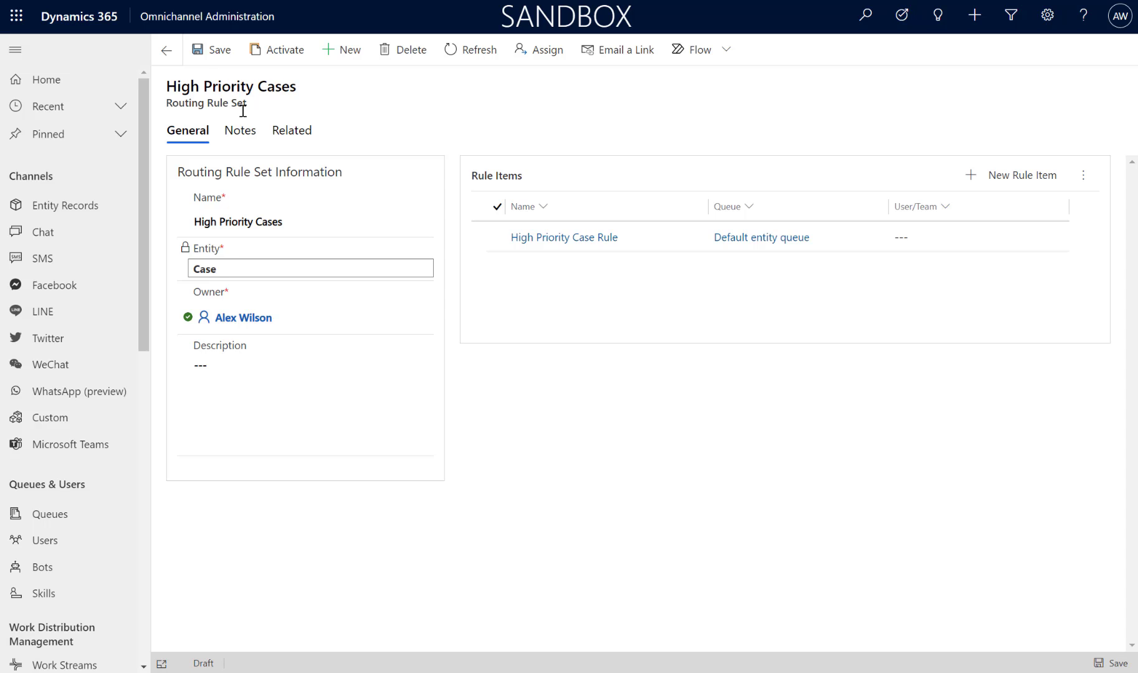
left_click(282, 62)
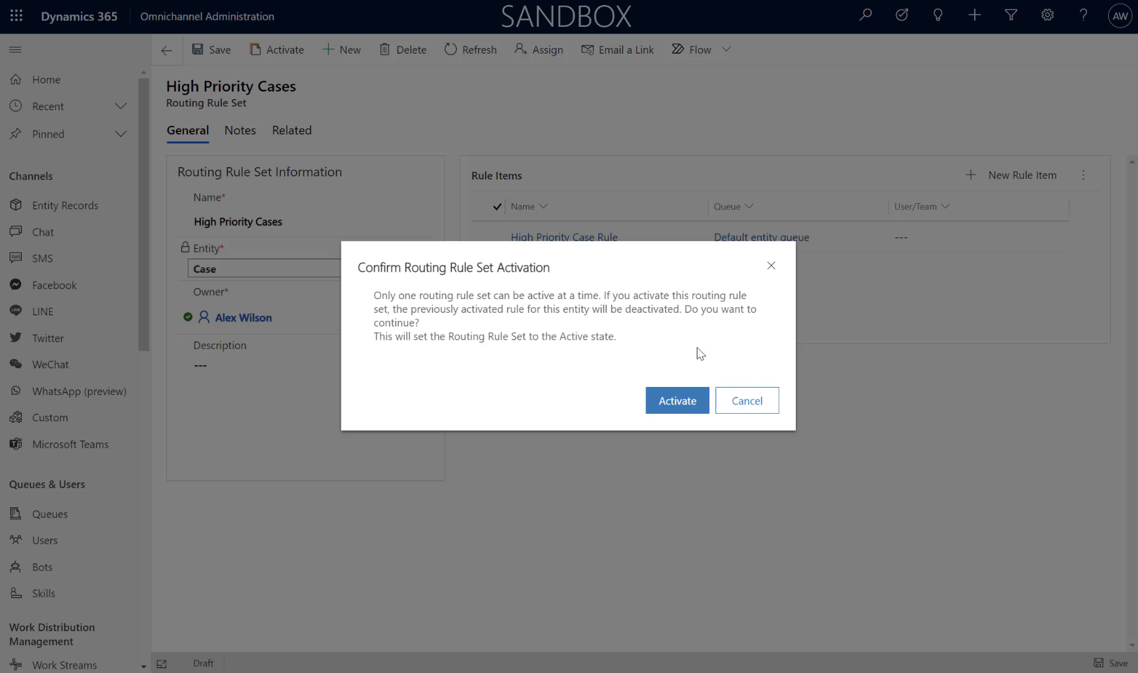
left_click(682, 403)
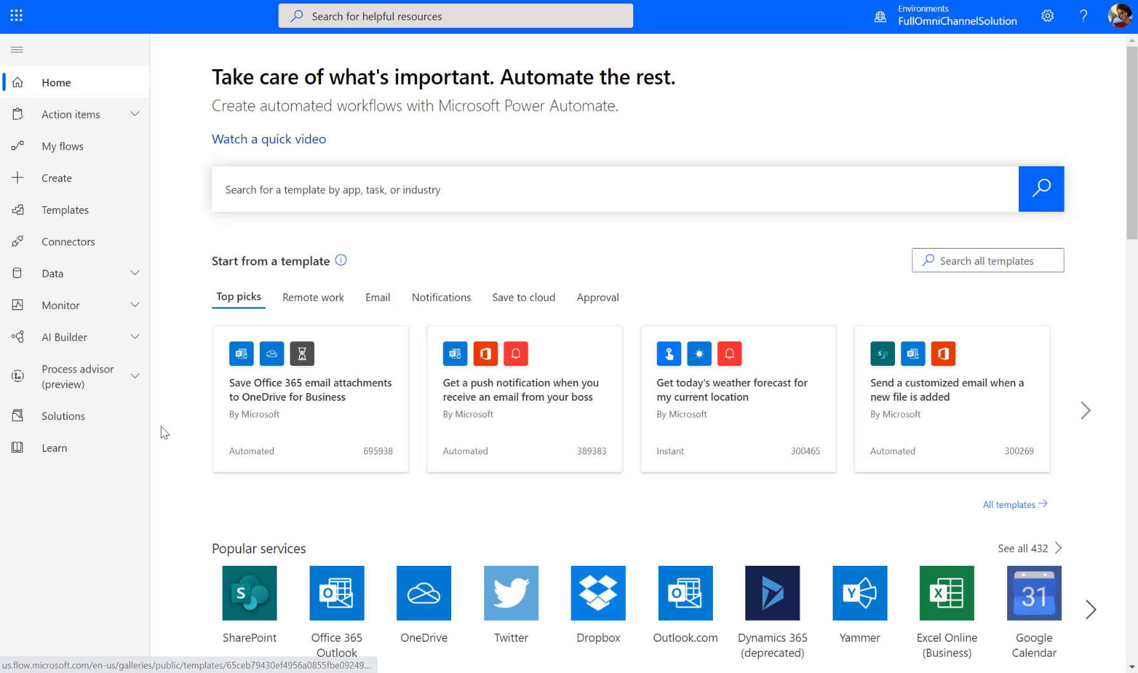
Step: In Power Automate, open the Default Solution and filter its components to flows
left_click(122, 432)
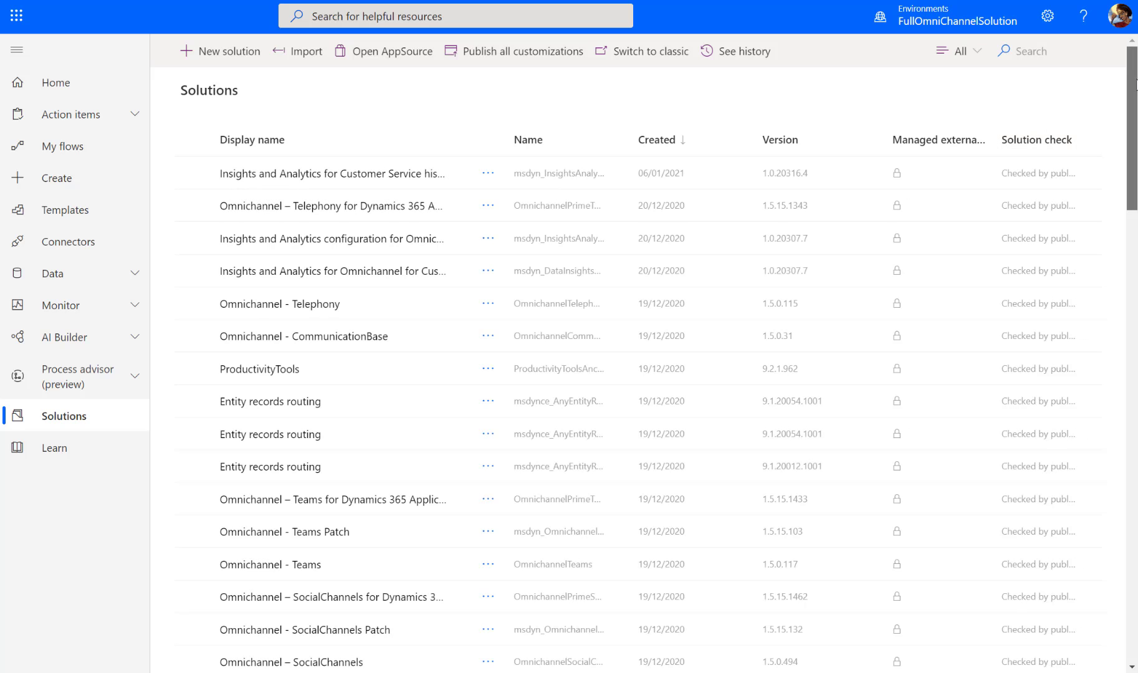
left_click_drag(1135, 84, 1135, 549)
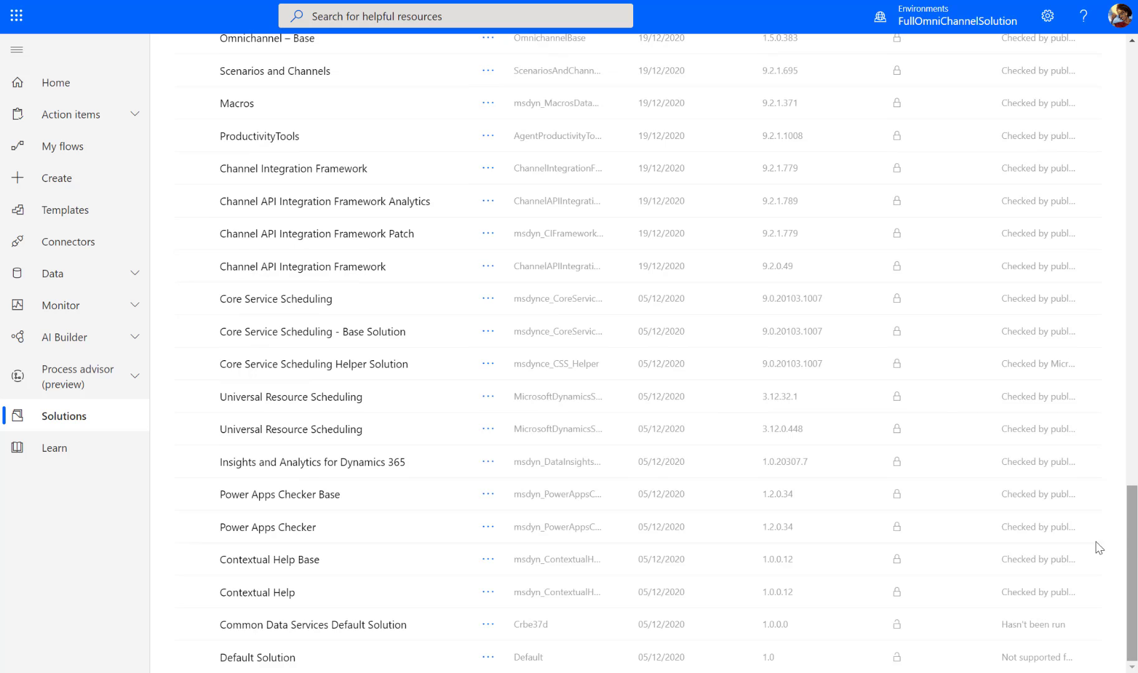
left_click(260, 662)
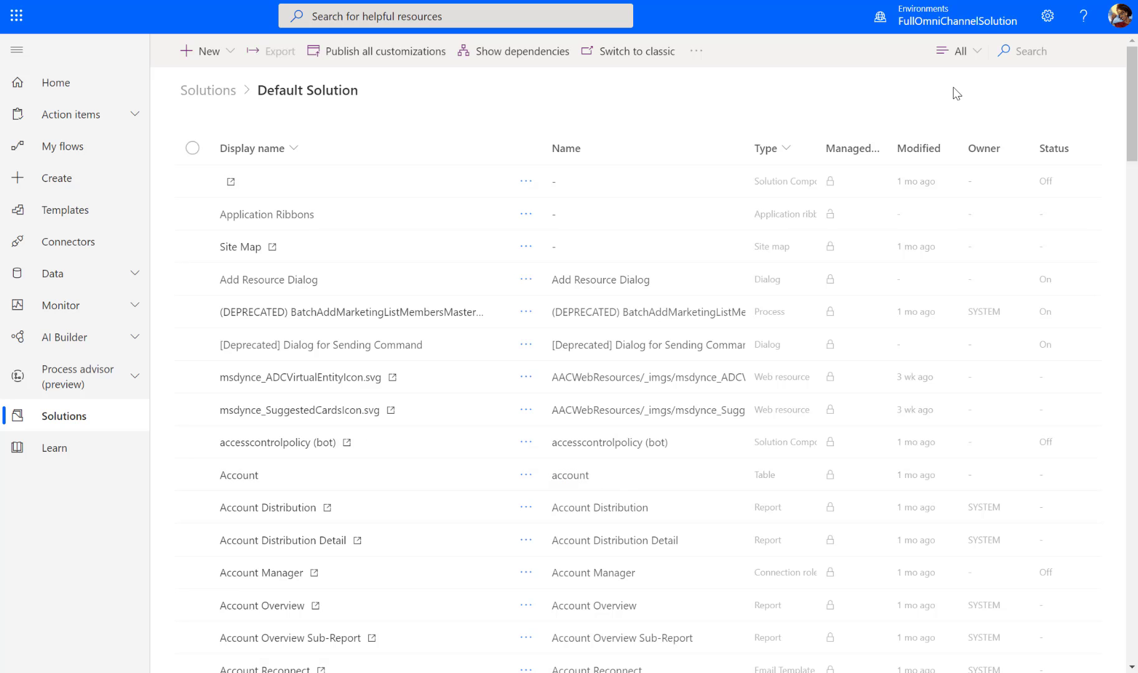
left_click(966, 52)
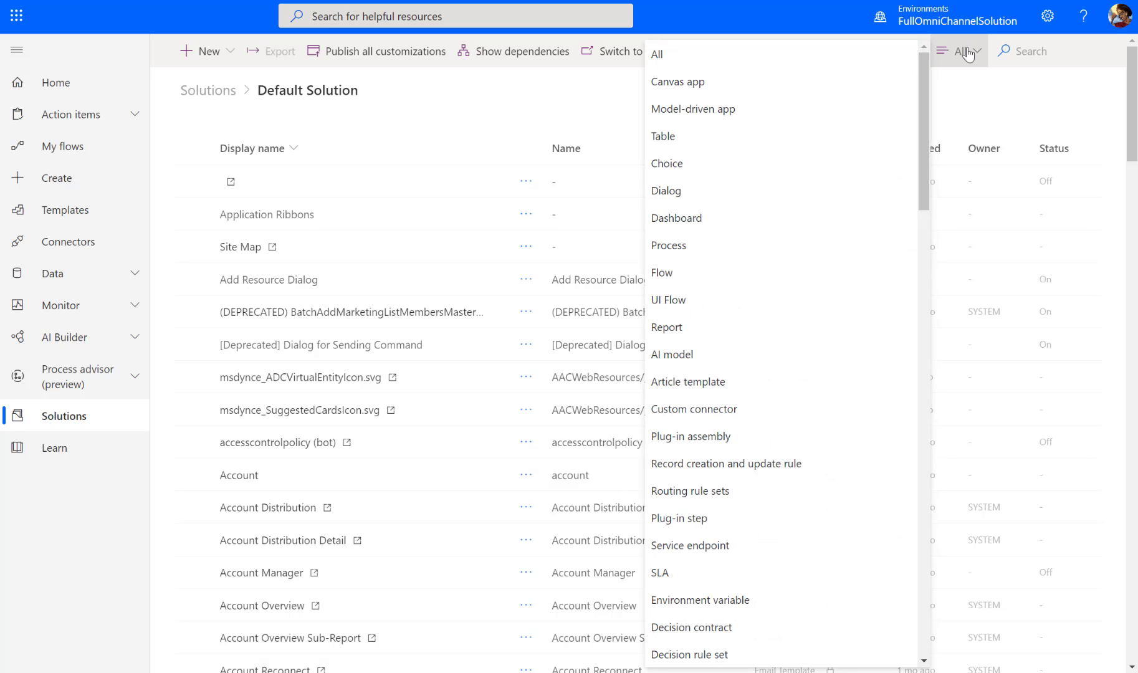
left_click(774, 283)
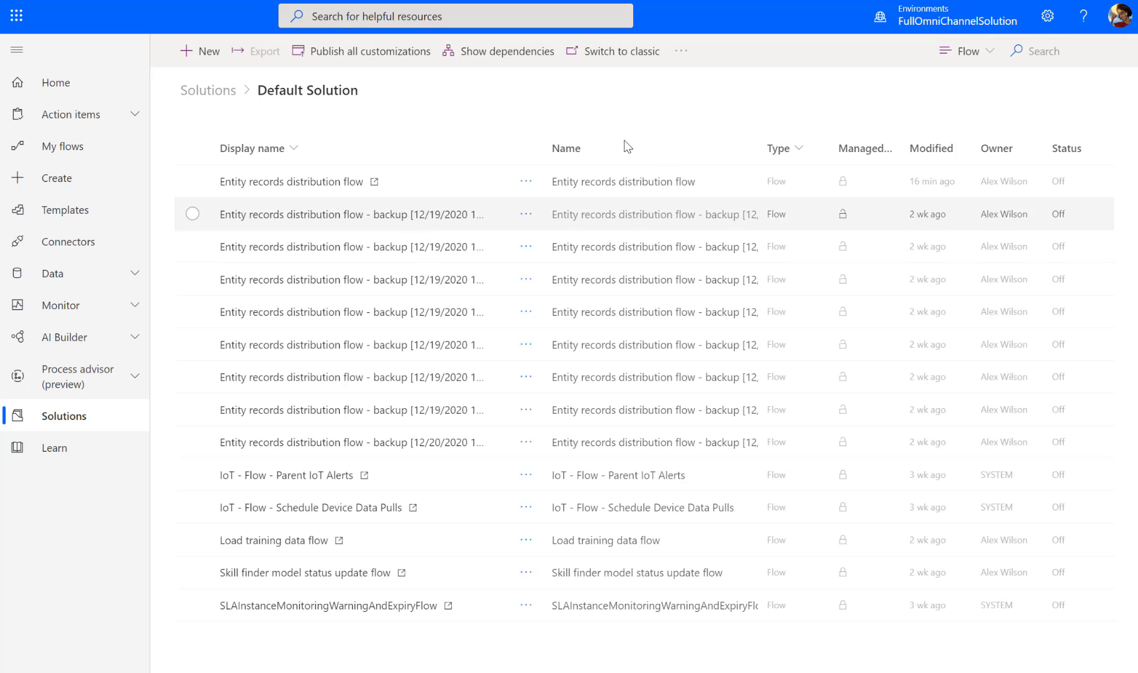
Step: Open the Entity records distribution flow for editing and add its Common Data Service (current environment) connection
left_click(327, 182)
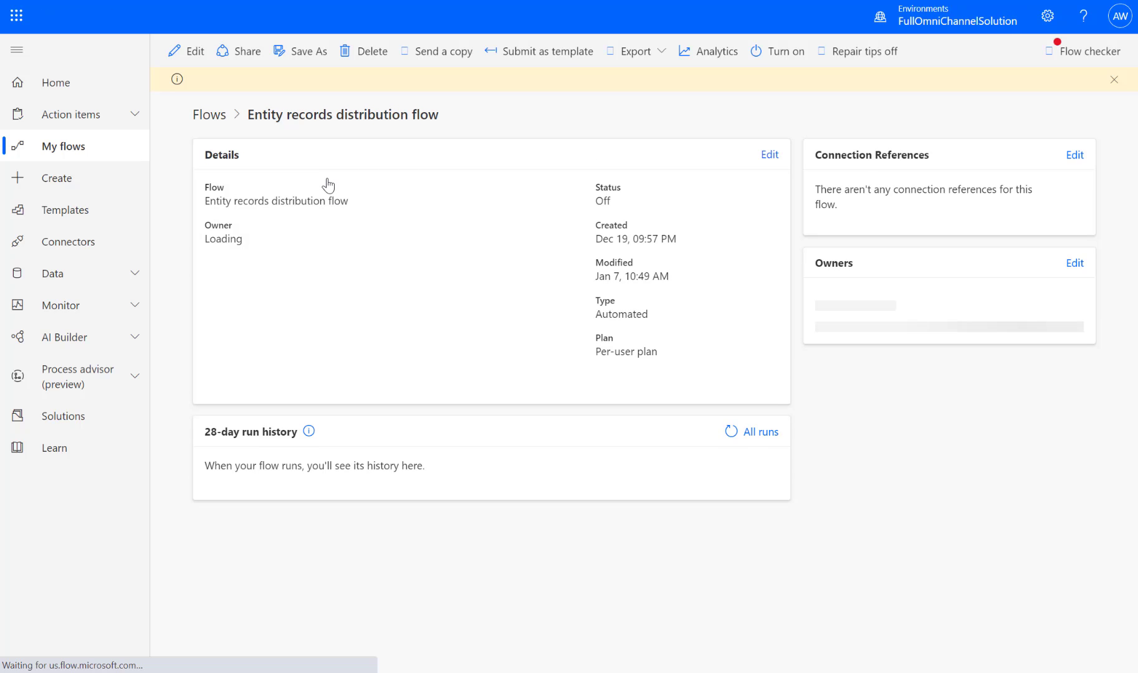
left_click(185, 52)
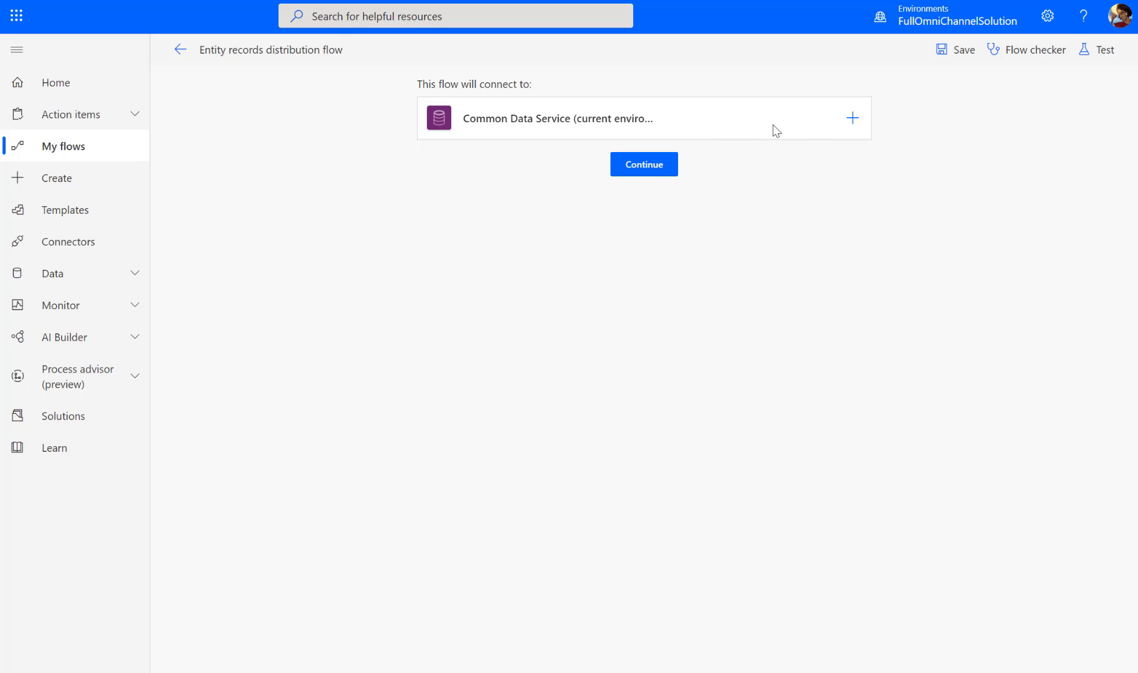
left_click(853, 120)
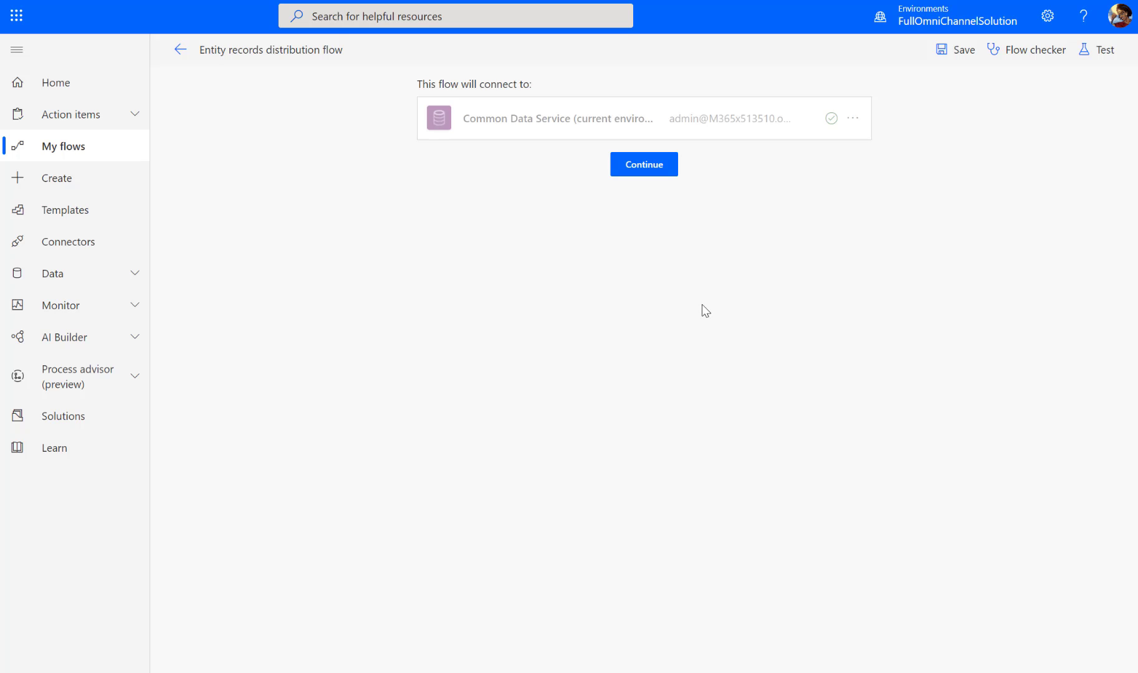
Step: Continue into the flow, examine the Case Work Distribution branch and its Work Stream Initialization - incident content, and leave the flow without saving
left_click(651, 167)
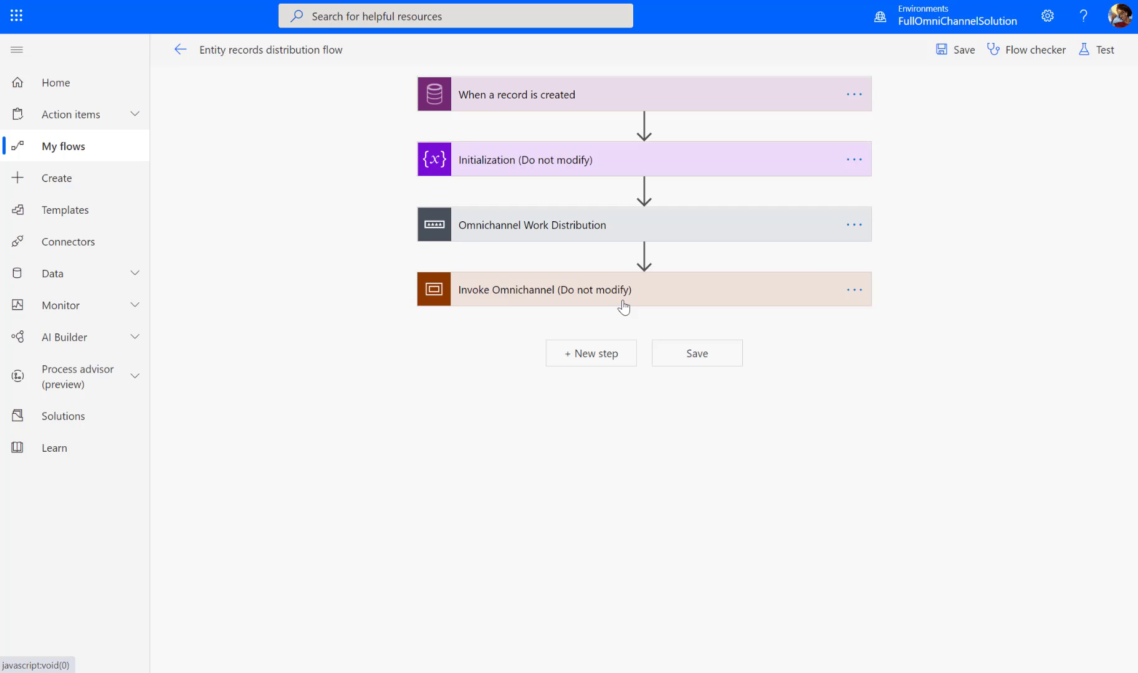
left_click(605, 228)
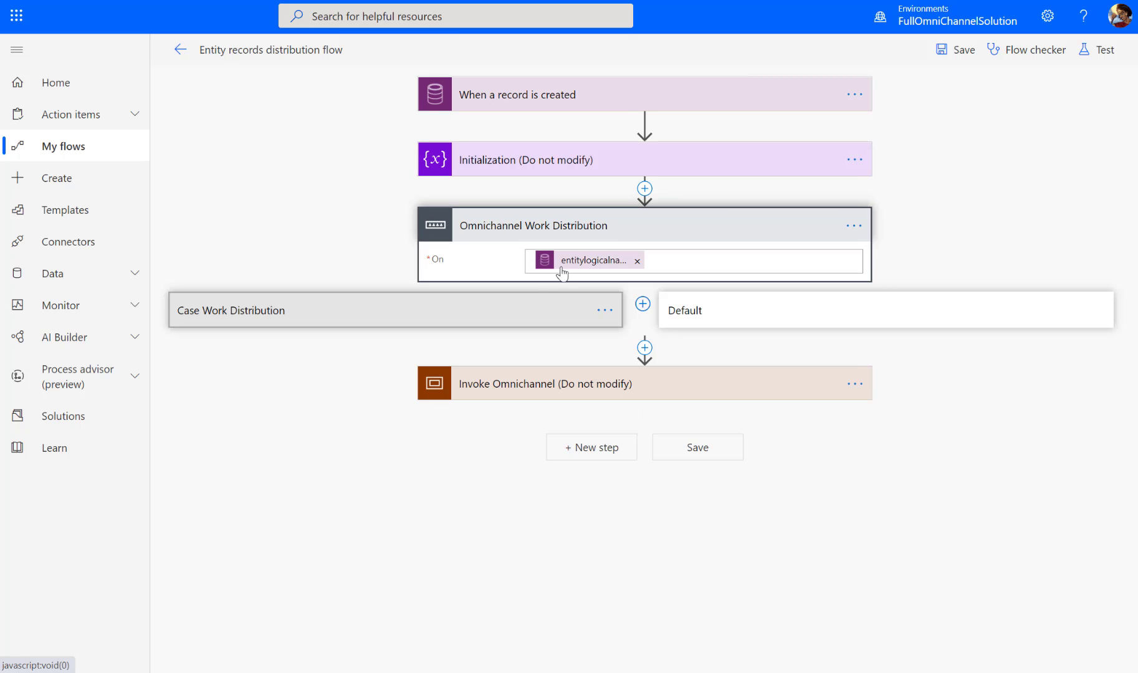
left_click(503, 307)
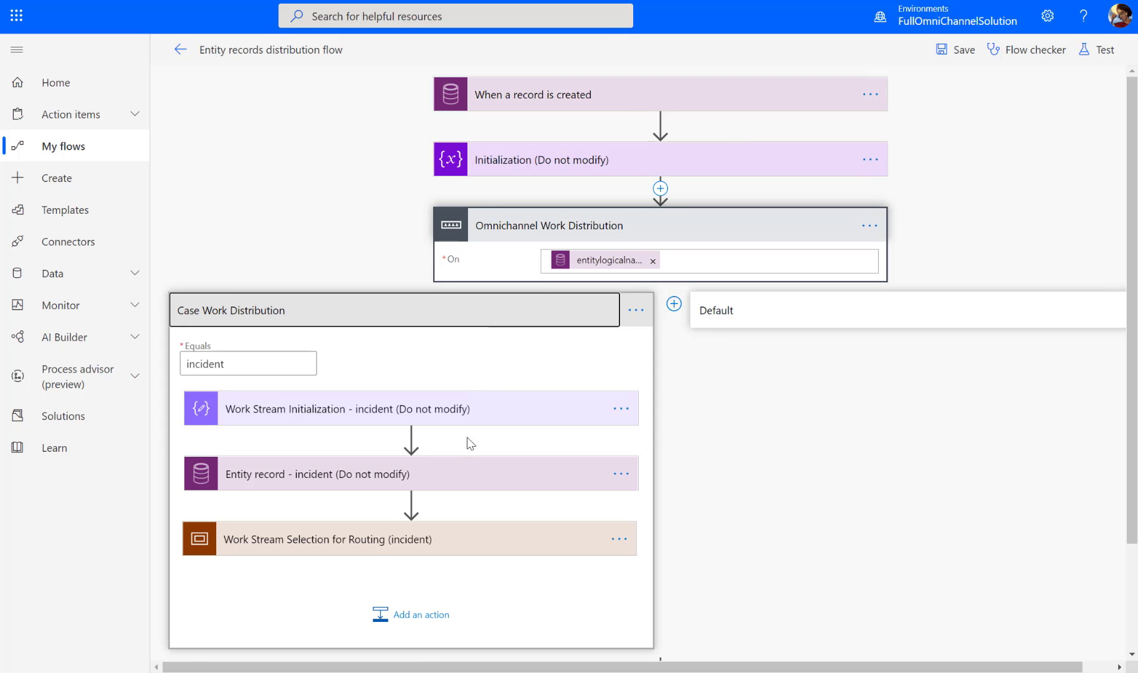
left_click(455, 409)
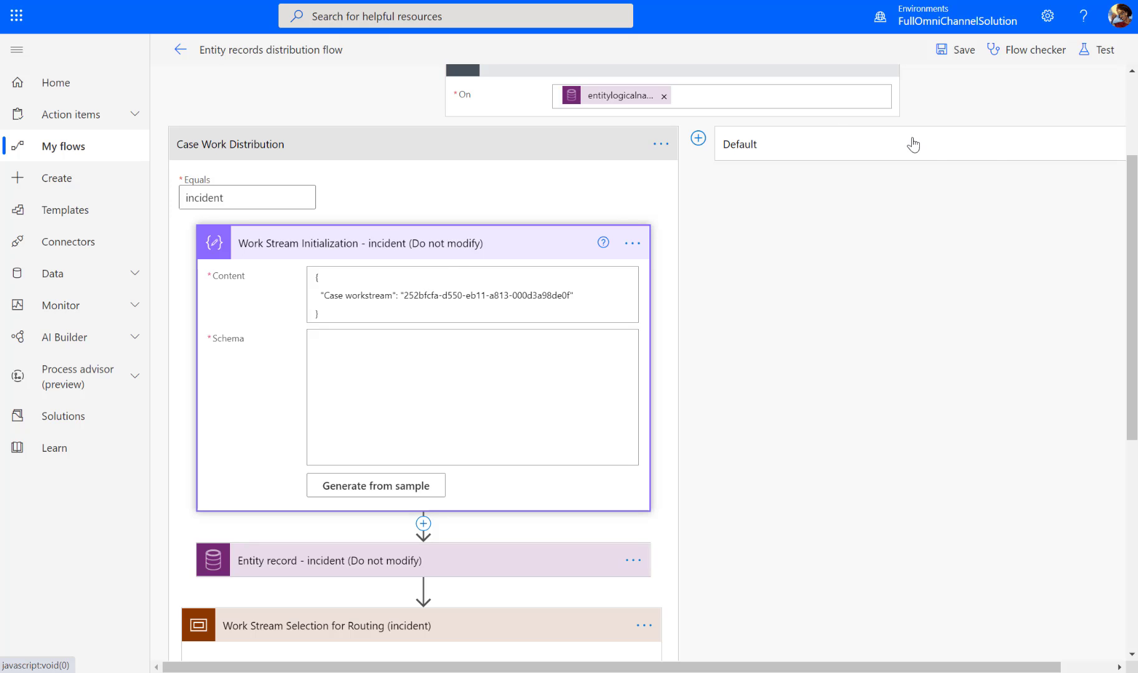
scroll(307, 143, "up", 3)
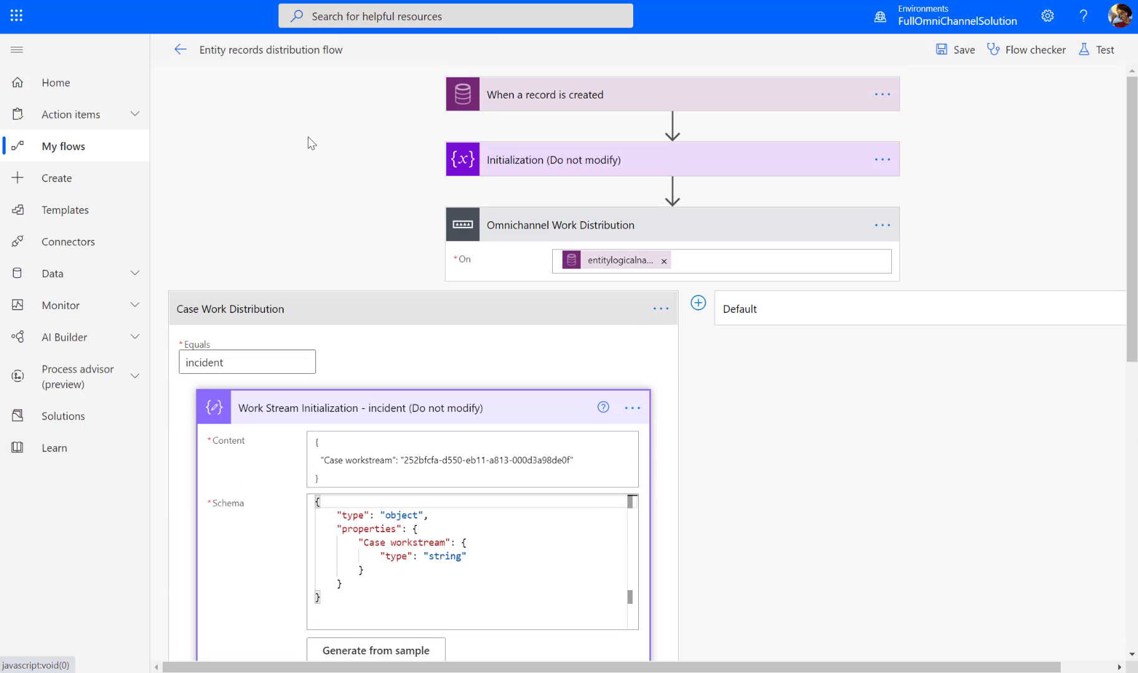
left_click(186, 52)
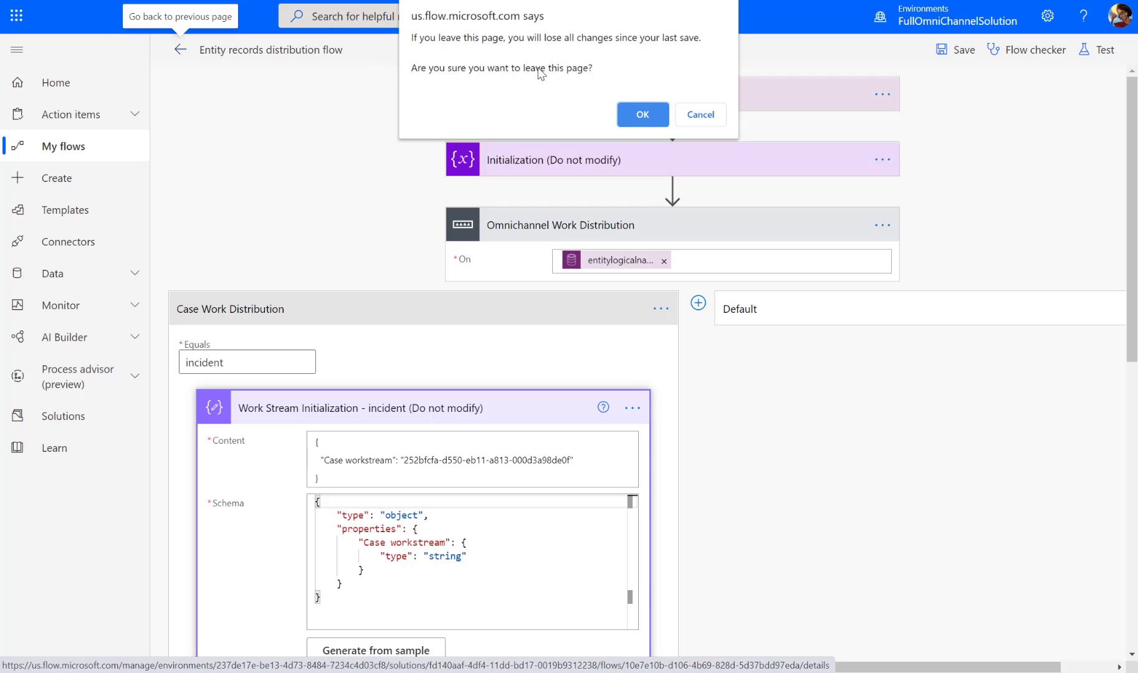
left_click(629, 114)
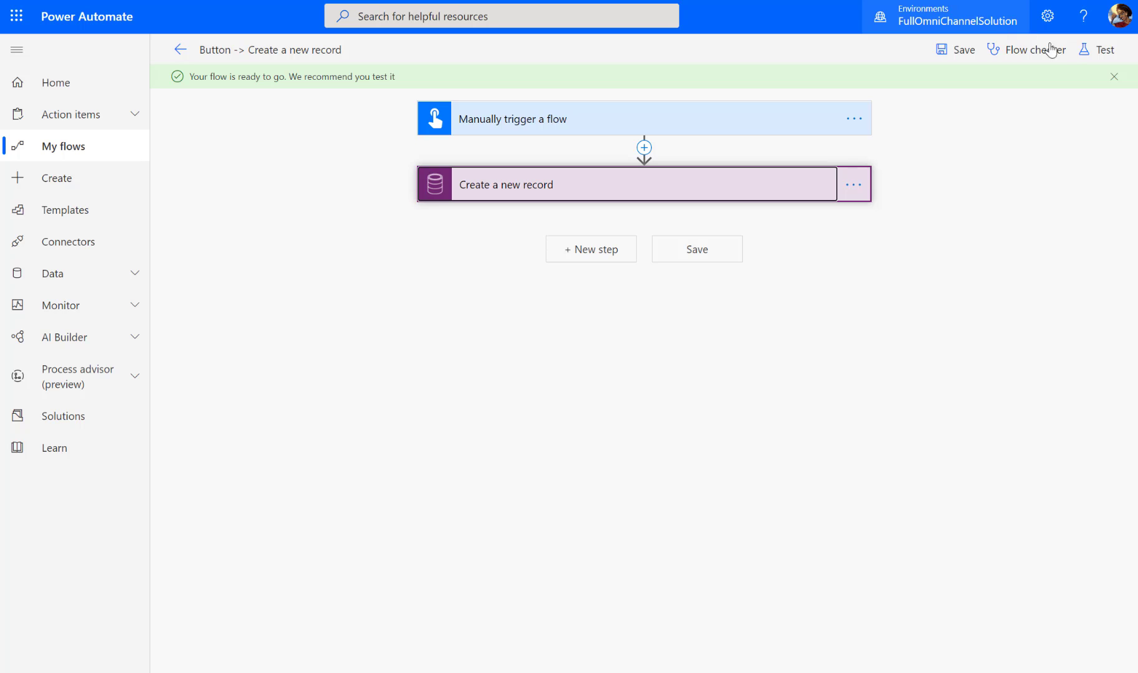
Step: Save and manually test the Button -> Create a new record flow, running it to create a case
left_click(1095, 51)
left_click(910, 93)
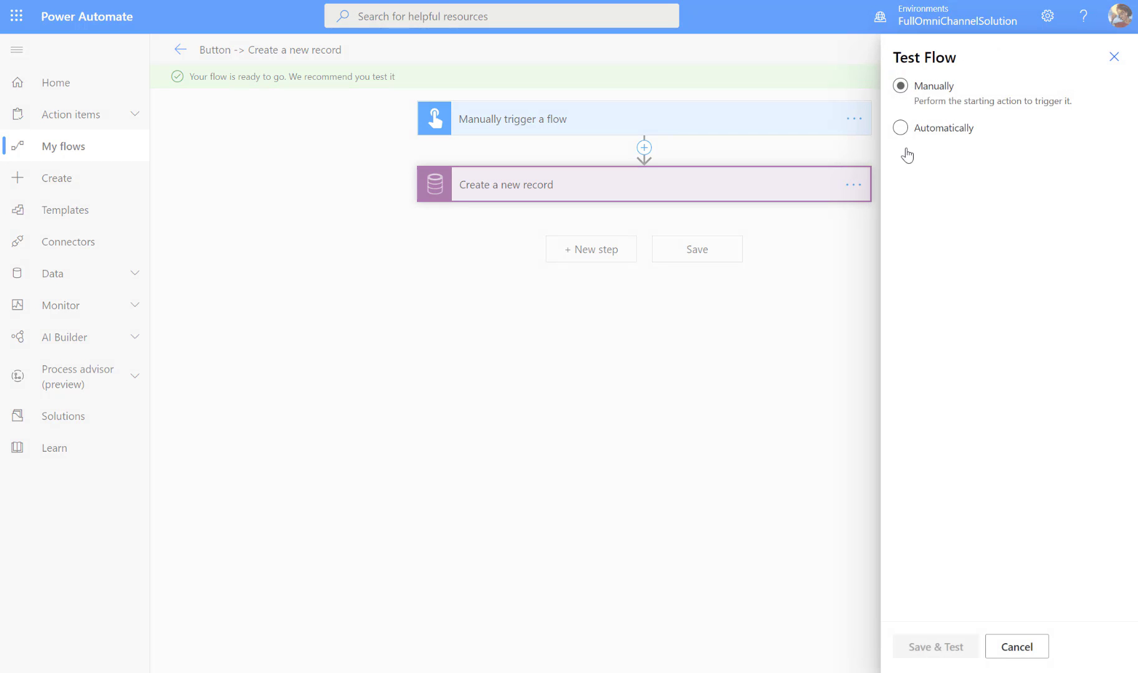
left_click(935, 649)
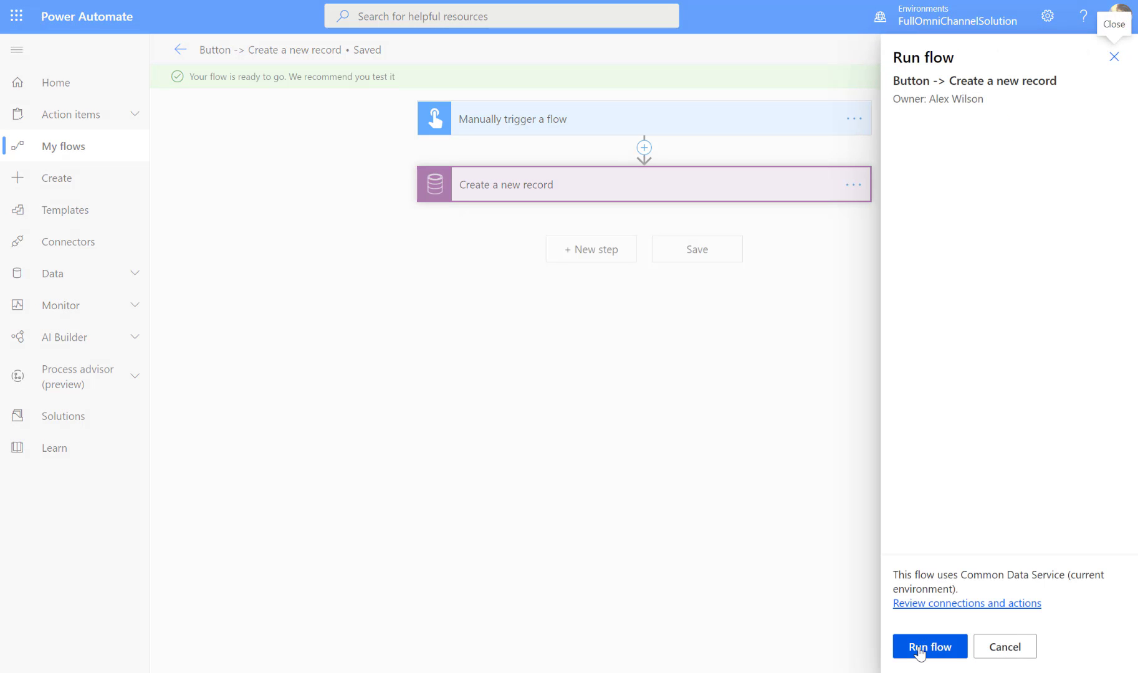
left_click(918, 651)
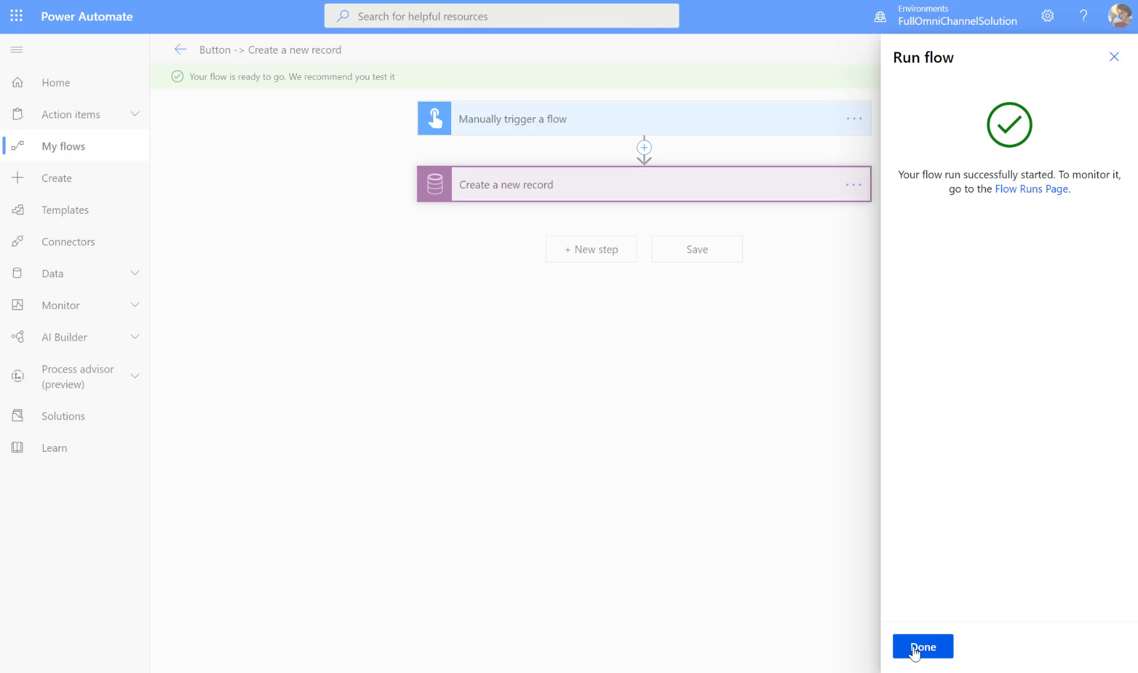
left_click(922, 647)
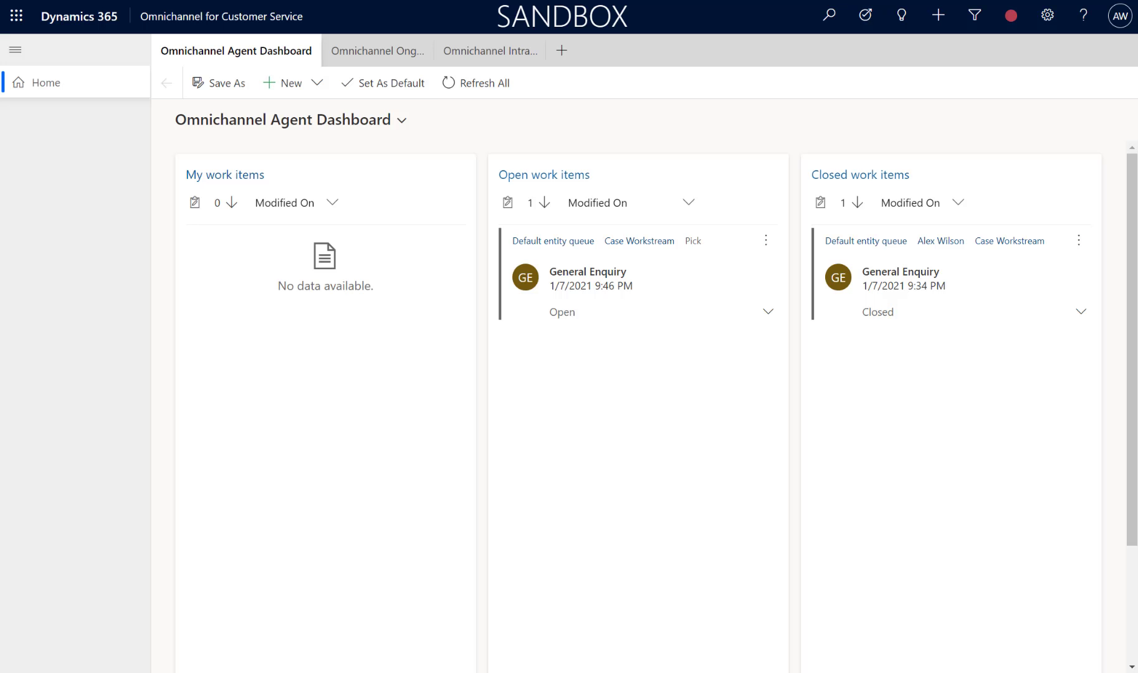
Step: Switch to Omnichannel for Customer Service, refresh the agent dashboard and self-assign the open work item General Enquiry : Entity Routing
left_click(500, 88)
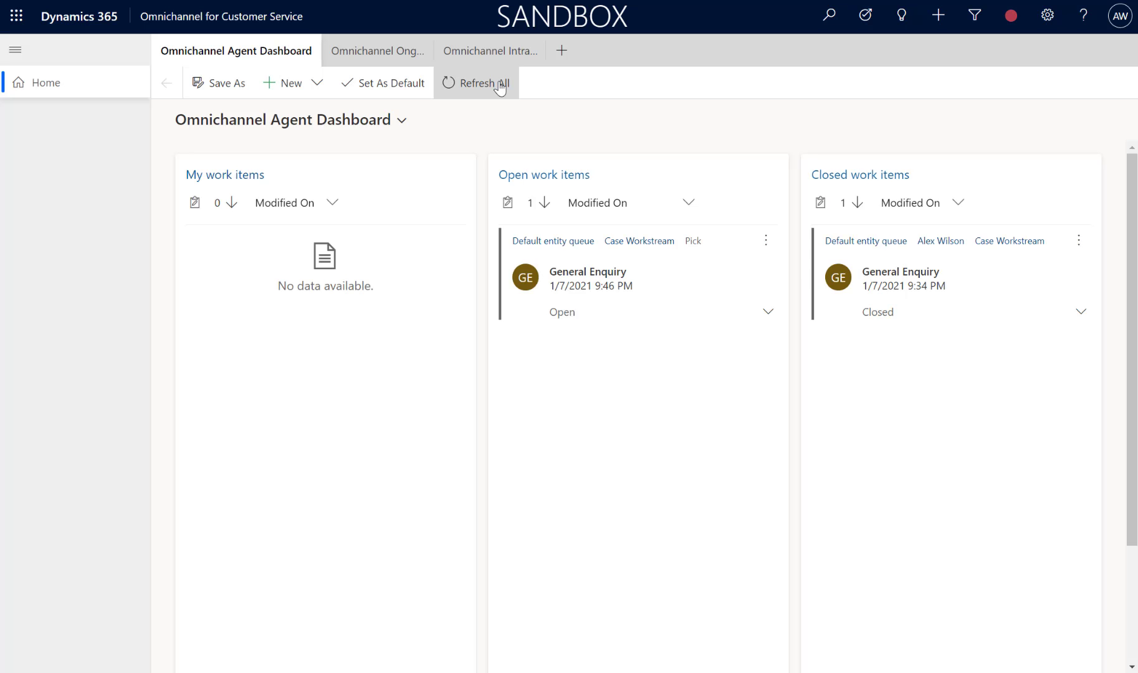
left_click(500, 88)
left_click(500, 88)
left_click(500, 88)
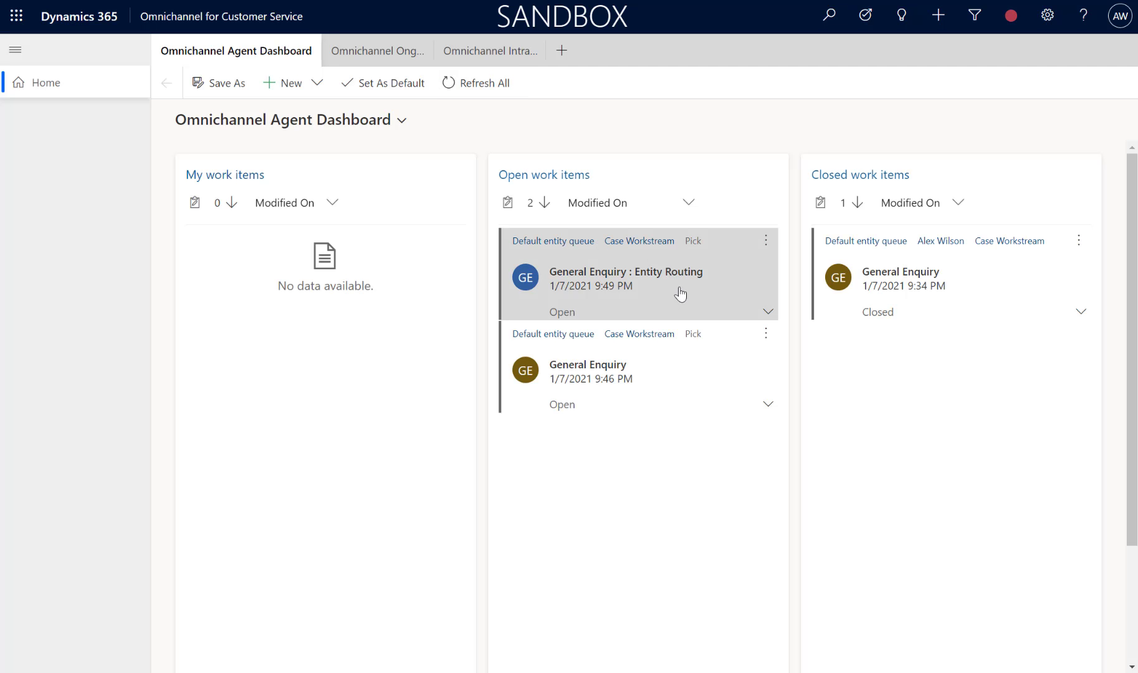
left_click(767, 244)
left_click(766, 243)
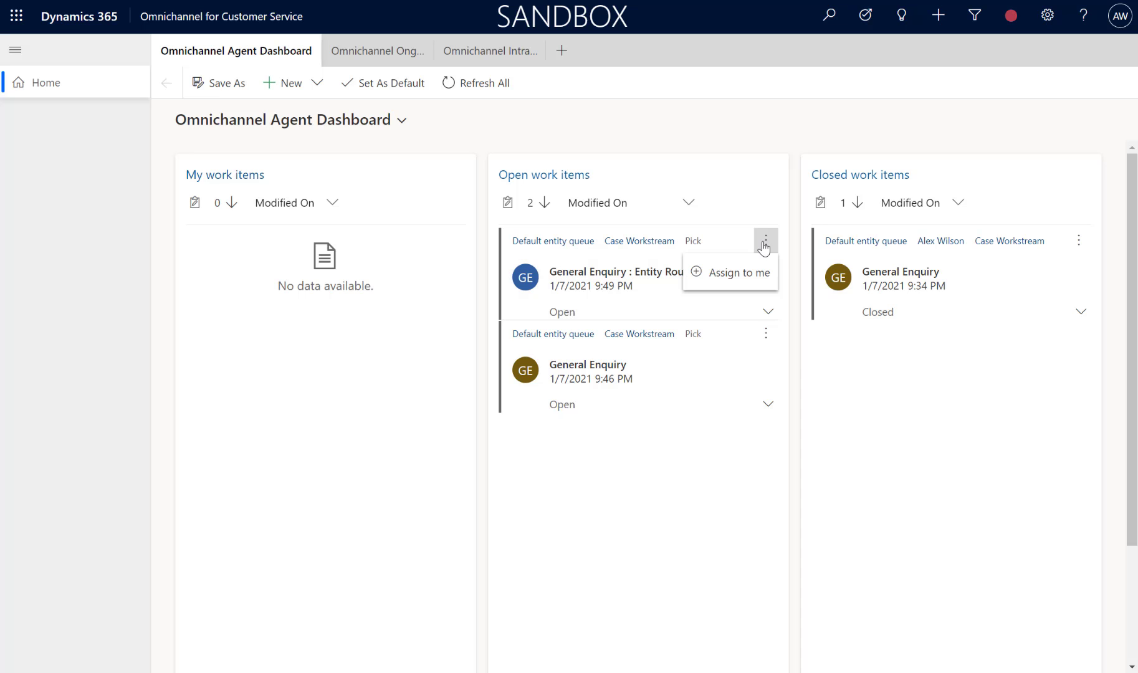
left_click(757, 284)
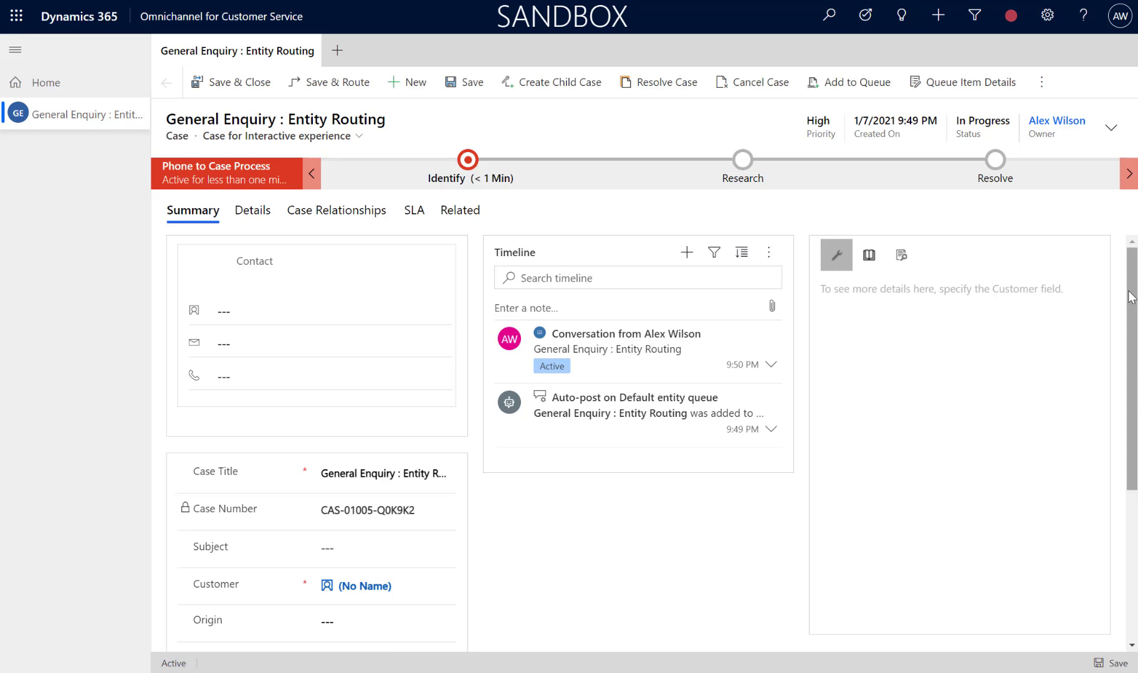
Step: Resolve the General Enquiry : Entity Routing case as Problem Solved with the resolution "Yeahhh it works", accepting cancellation of its open activities
left_click_drag(1132, 298, 1129, 265)
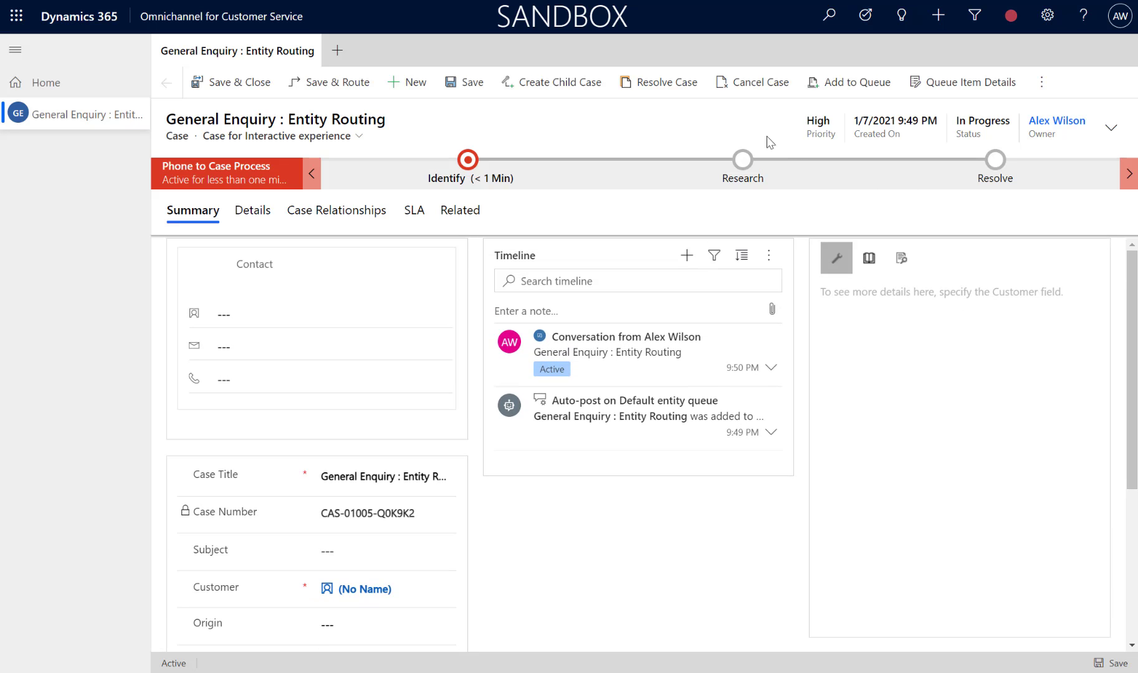
left_click(672, 90)
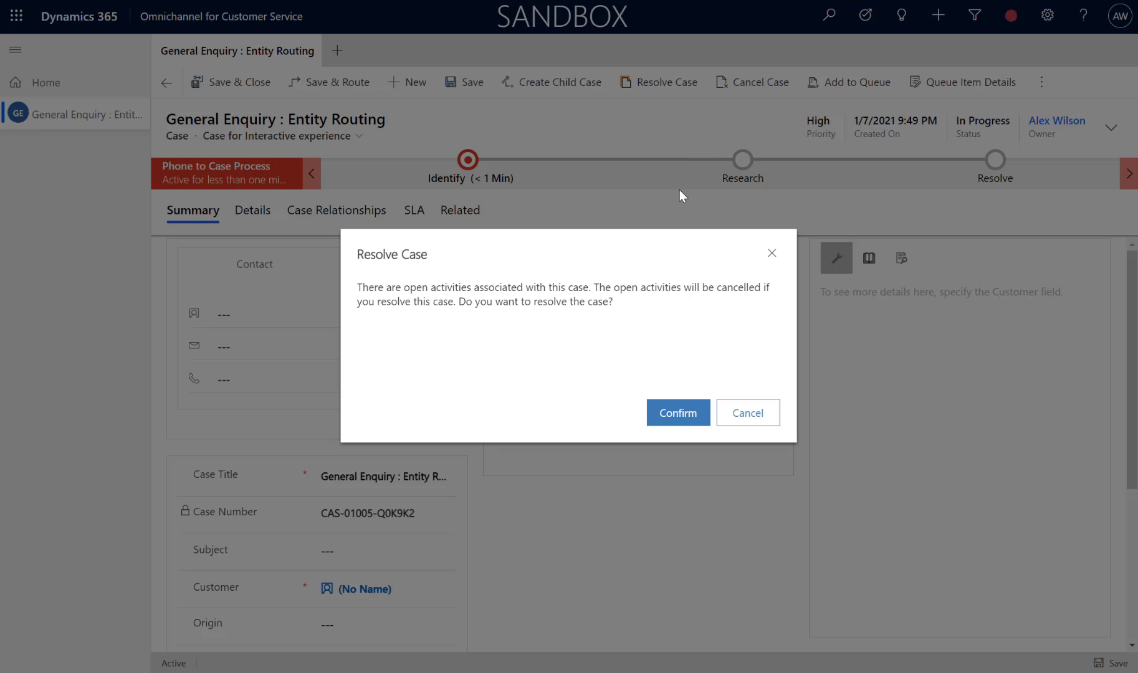
left_click(679, 413)
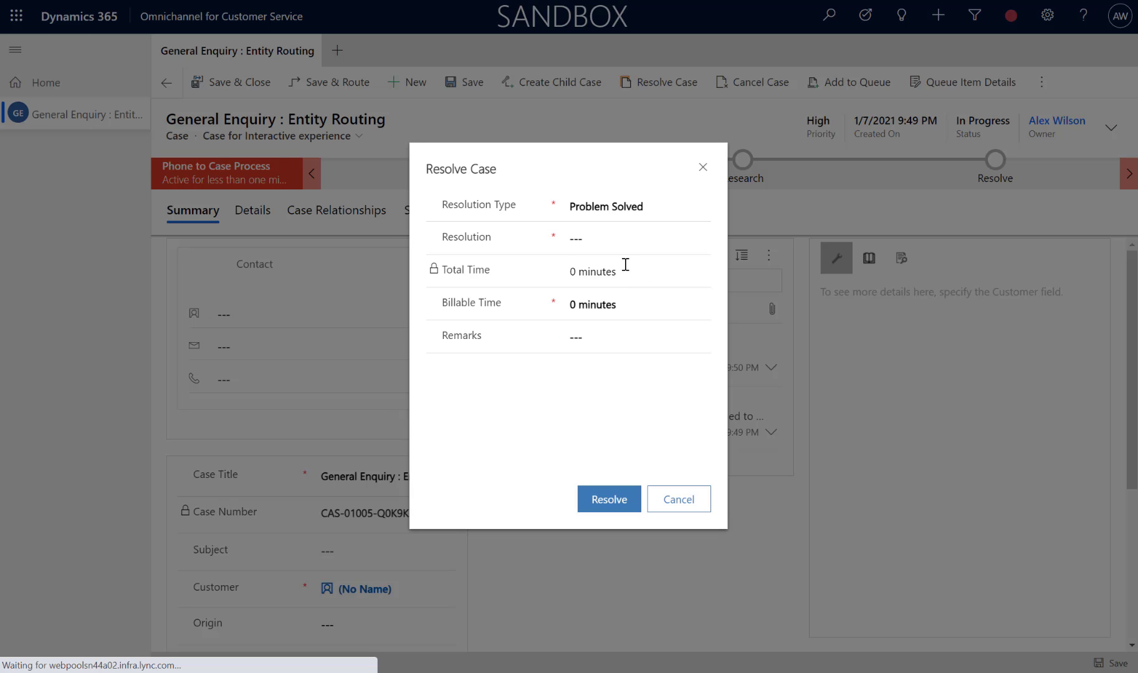
left_click(621, 235)
type("Y")
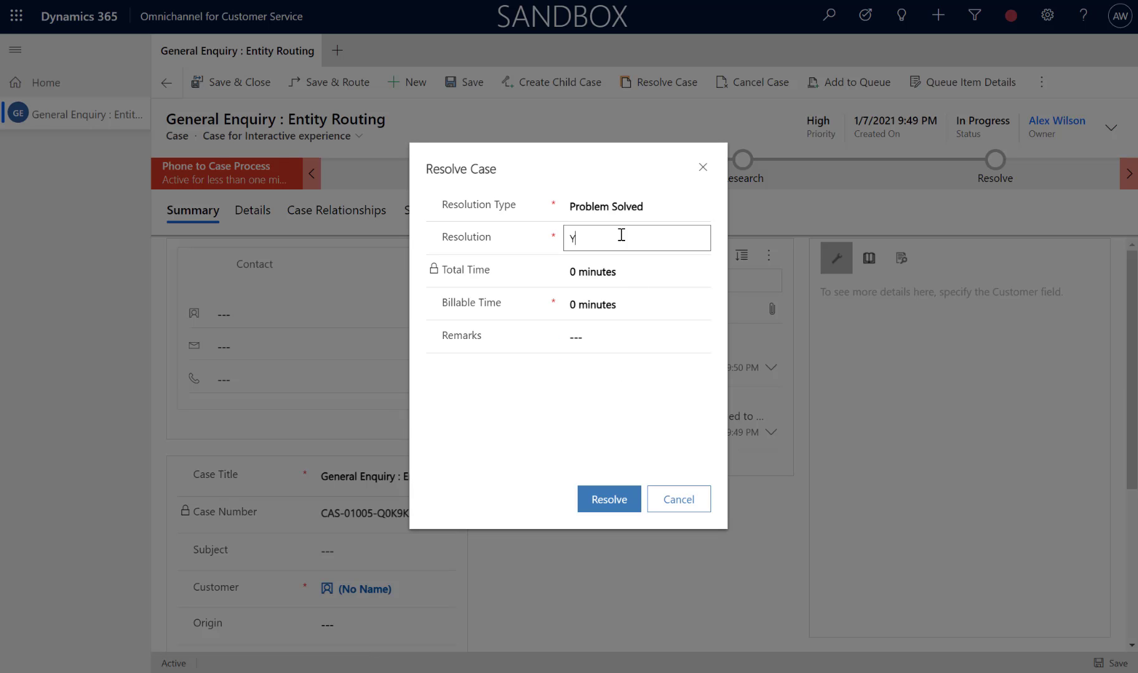
type("eahhh it works")
left_click(605, 499)
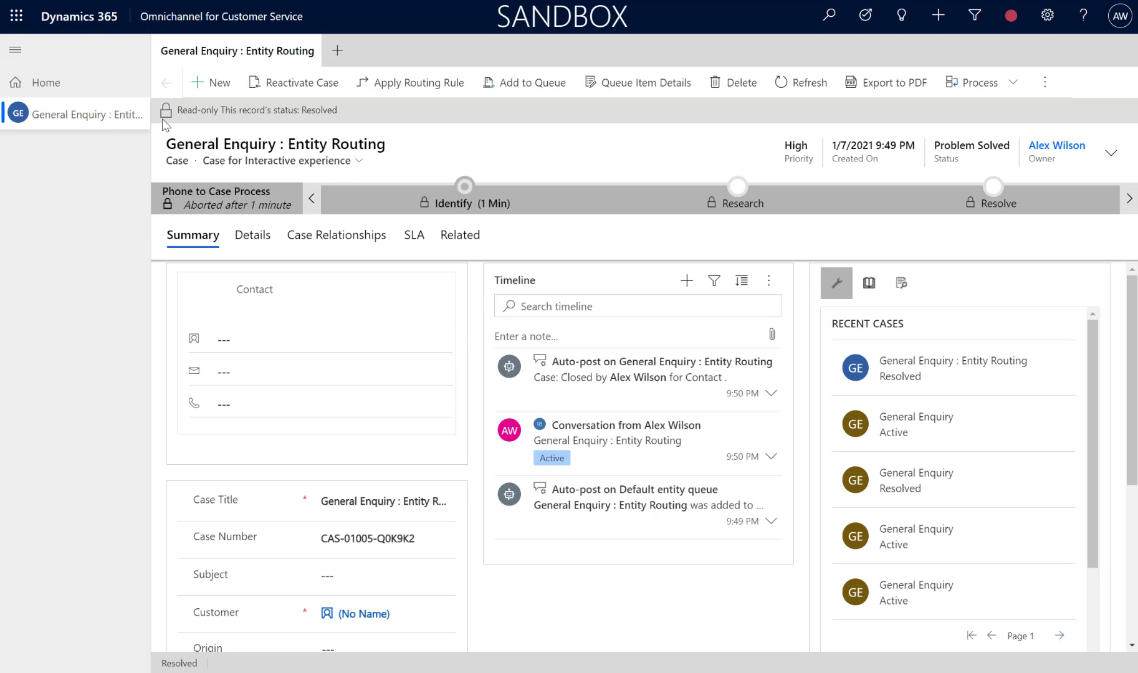
Step: Close the General Enquiry : Entity Routing session and refresh all work items on the Omnichannel Agent Dashboard
left_click(135, 114)
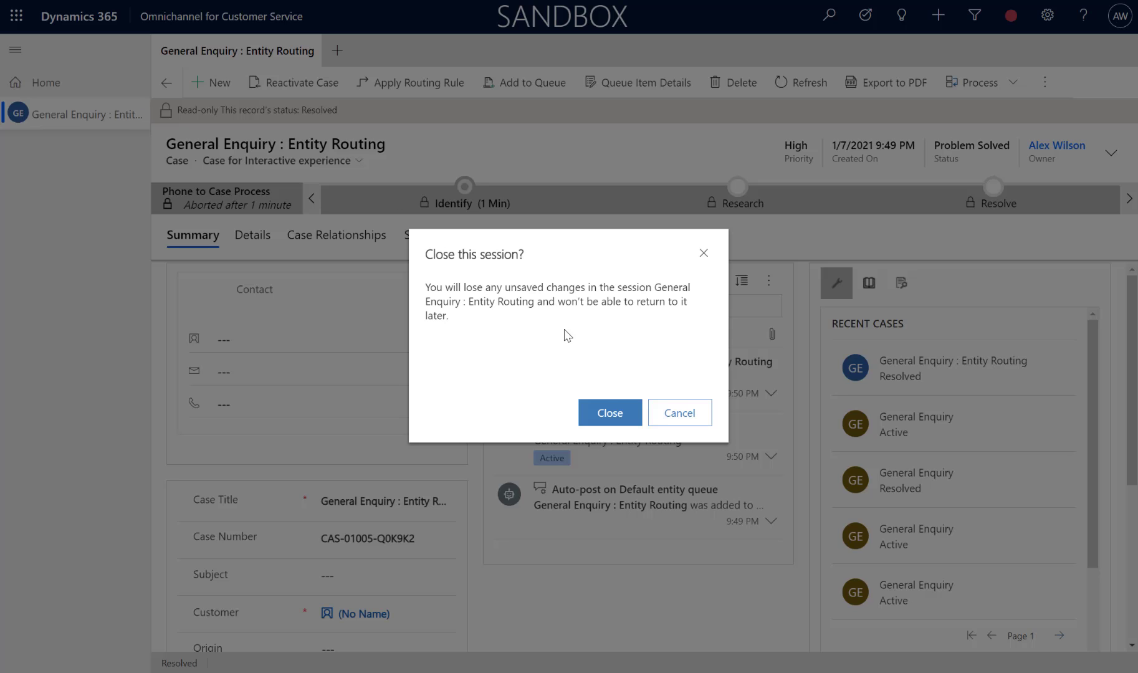
left_click(611, 414)
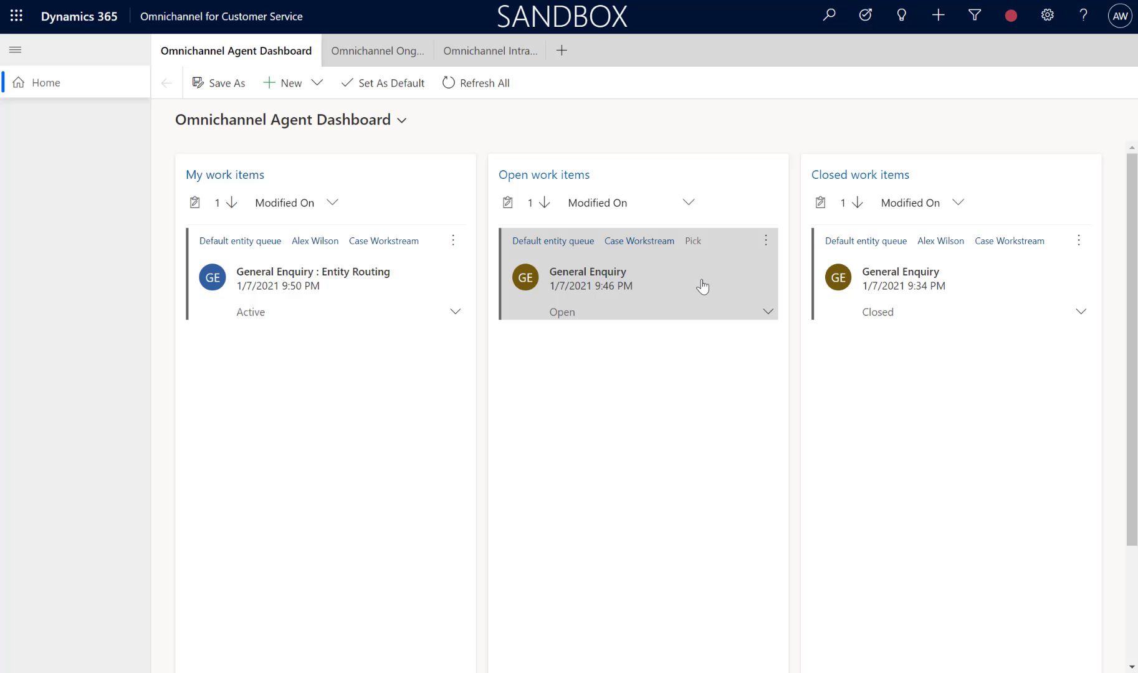
left_click(494, 88)
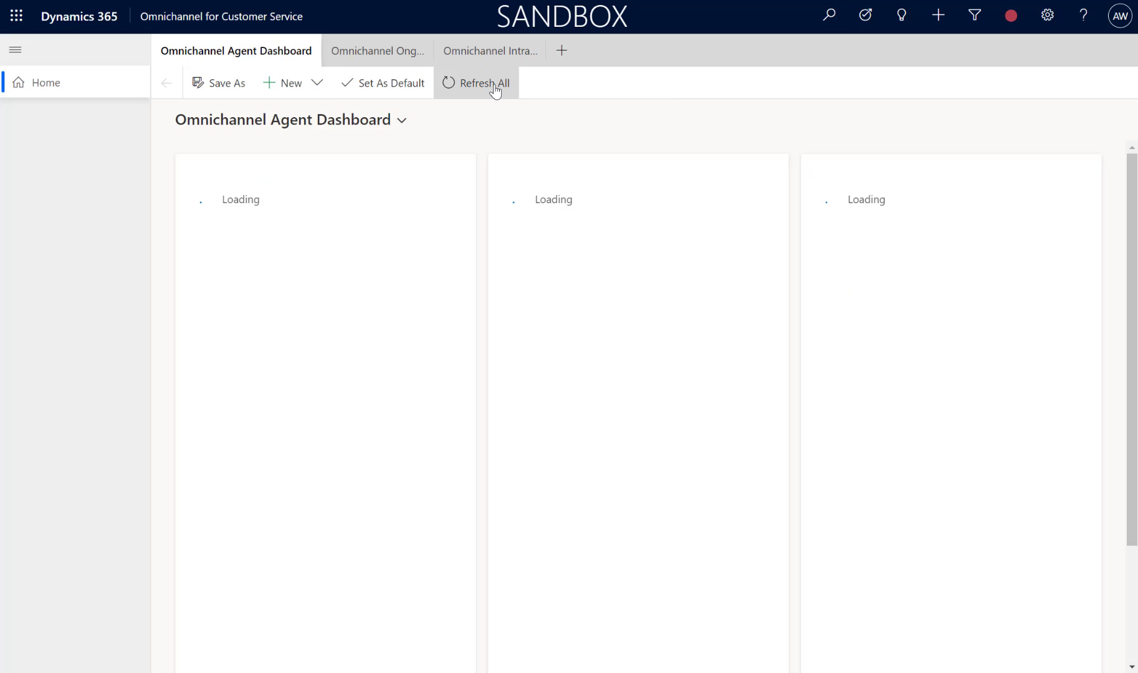